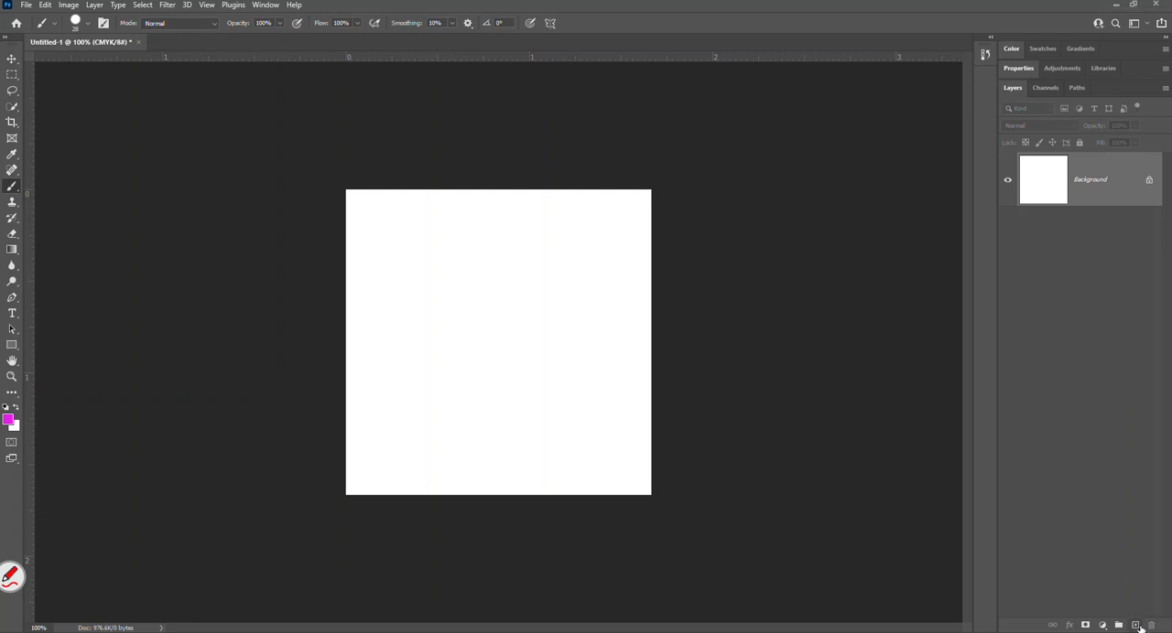
Add a new layer above the background and name it Face.
{"action": "left_click", "coordinate": [1136, 625]}
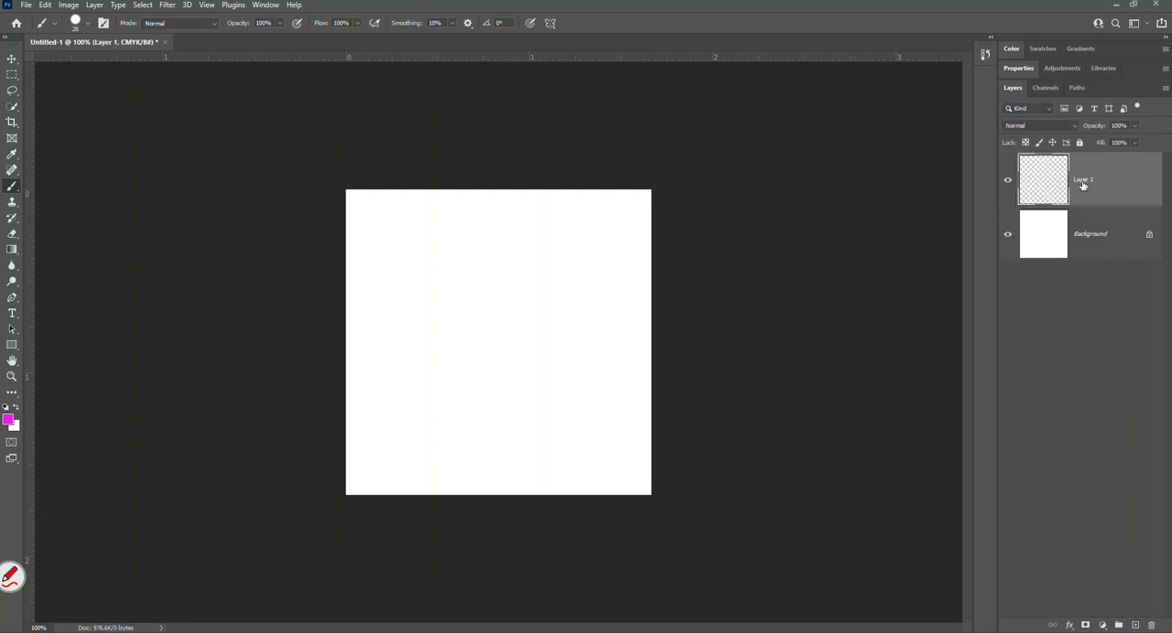
{"action": "double_click", "coordinate": [1086, 181]}
{"action": "type", "text": "Face"}
{"action": "key", "text": "Return"}
{"action": "double_click", "coordinate": [1084, 182]}
{"action": "type", "text": "F"}
{"action": "key", "text": "Return"}
Add another layer above Face and name it Eyes.
{"action": "left_click", "coordinate": [1135, 625]}
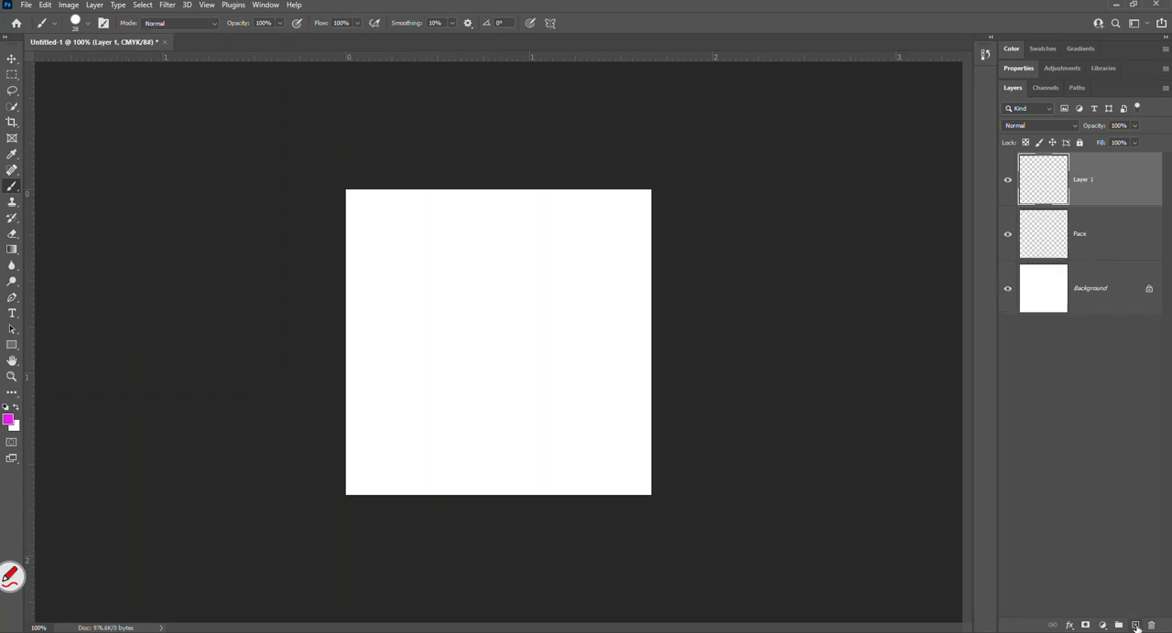
{"action": "double_click", "coordinate": [1081, 182]}
{"action": "type", "text": "Eyes"}
{"action": "key", "text": "Return"}
Add another layer above Eyes and name it Nose.
{"action": "left_click", "coordinate": [1135, 626]}
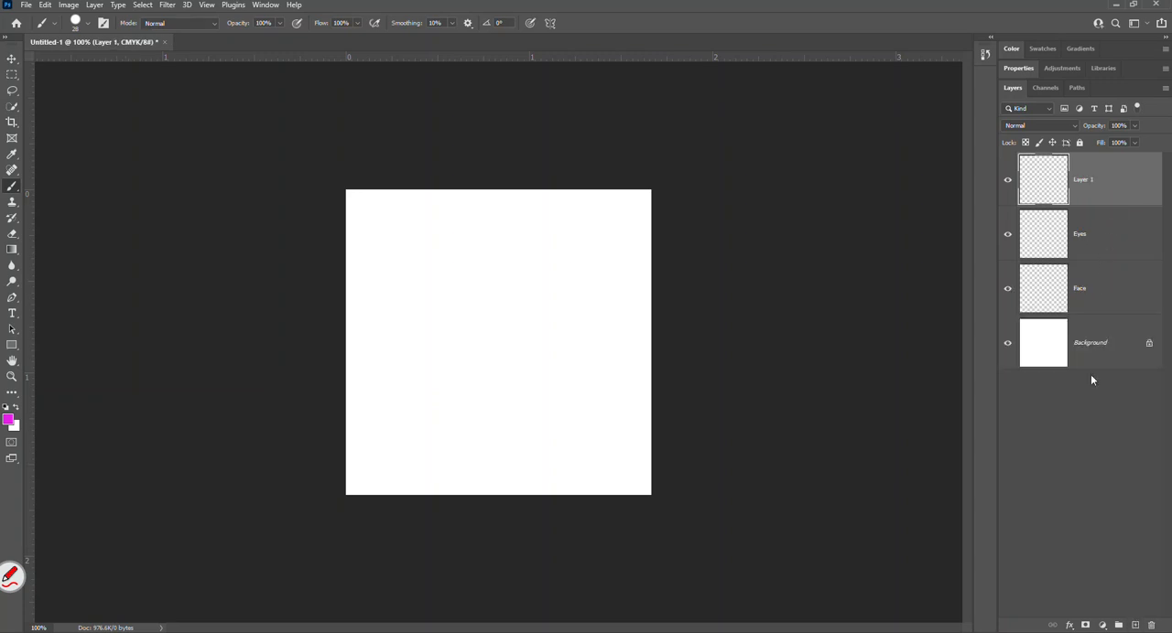
{"action": "double_click", "coordinate": [1084, 181]}
{"action": "type", "text": "Nose"}
{"action": "key", "text": "Return"}
Add a layer above Nose and name it Mouth.
{"action": "left_click", "coordinate": [1134, 625]}
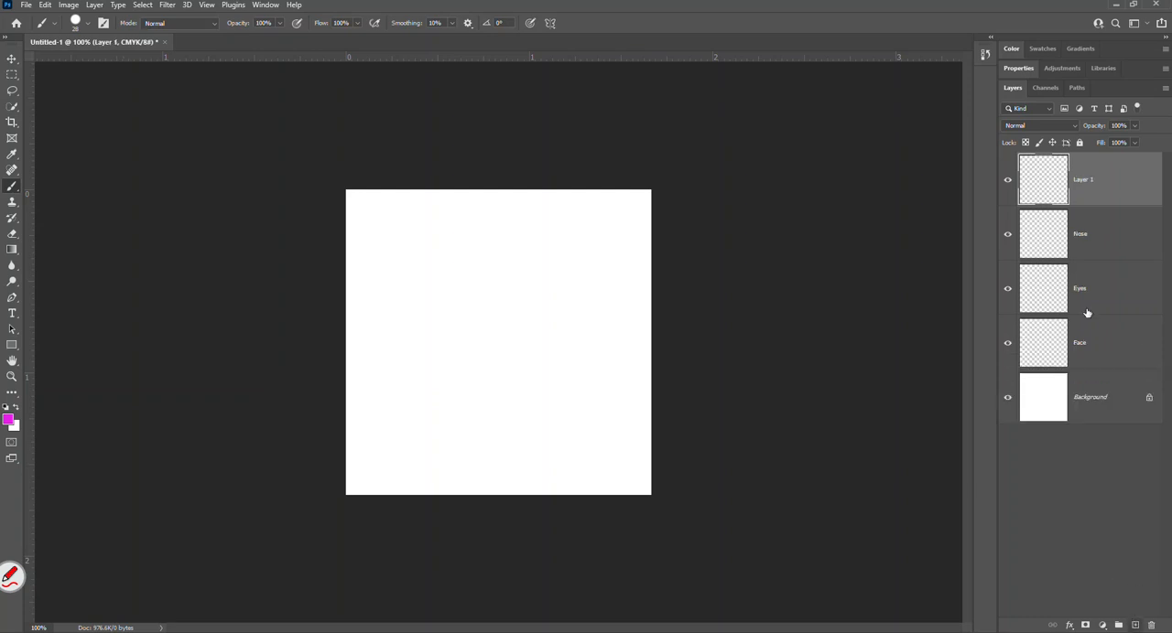
{"action": "double_click", "coordinate": [1084, 182]}
{"action": "type", "text": "Mouth"}
{"action": "key", "text": "Return"}
{"action": "left_click", "coordinate": [12, 577]}
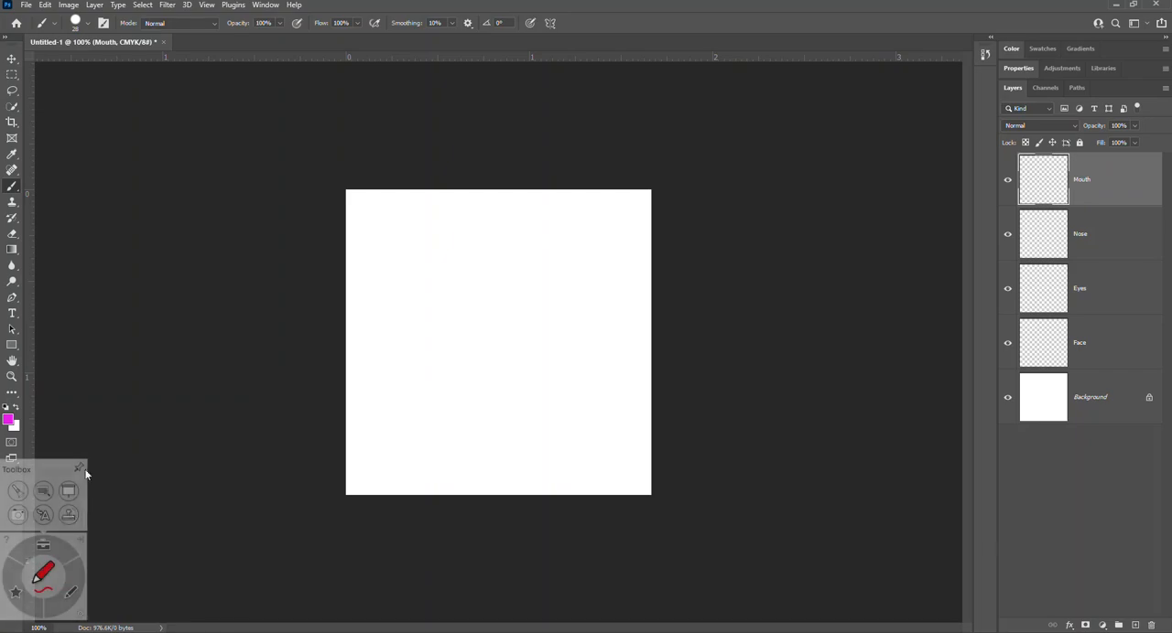
{"action": "left_click", "coordinate": [43, 491]}
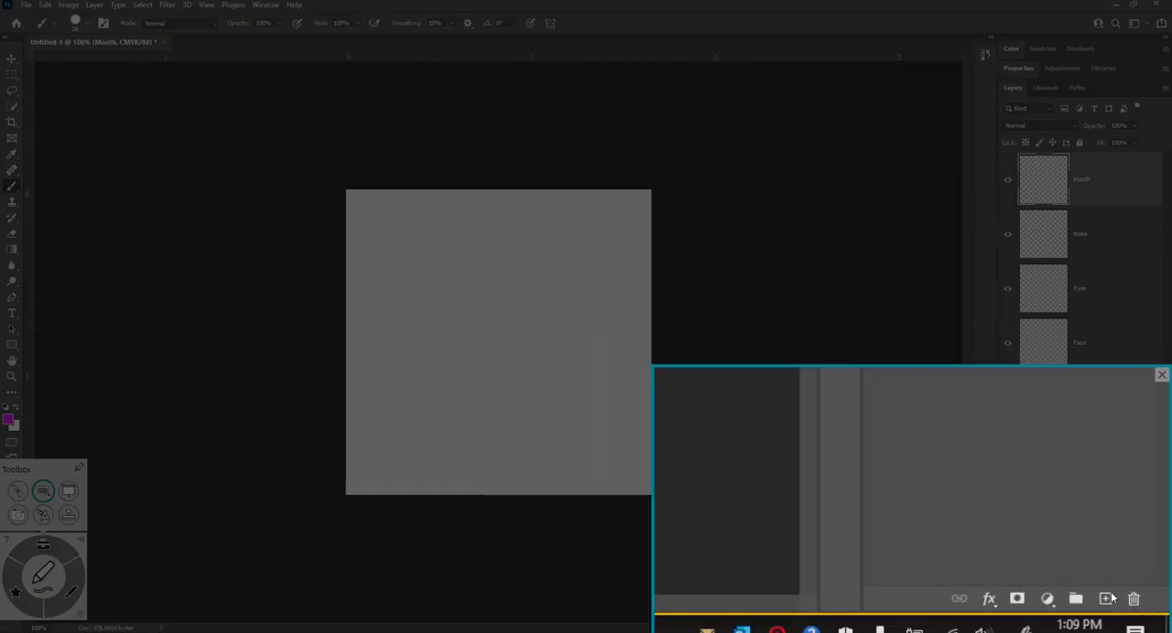
{"action": "left_click", "coordinate": [1160, 375]}
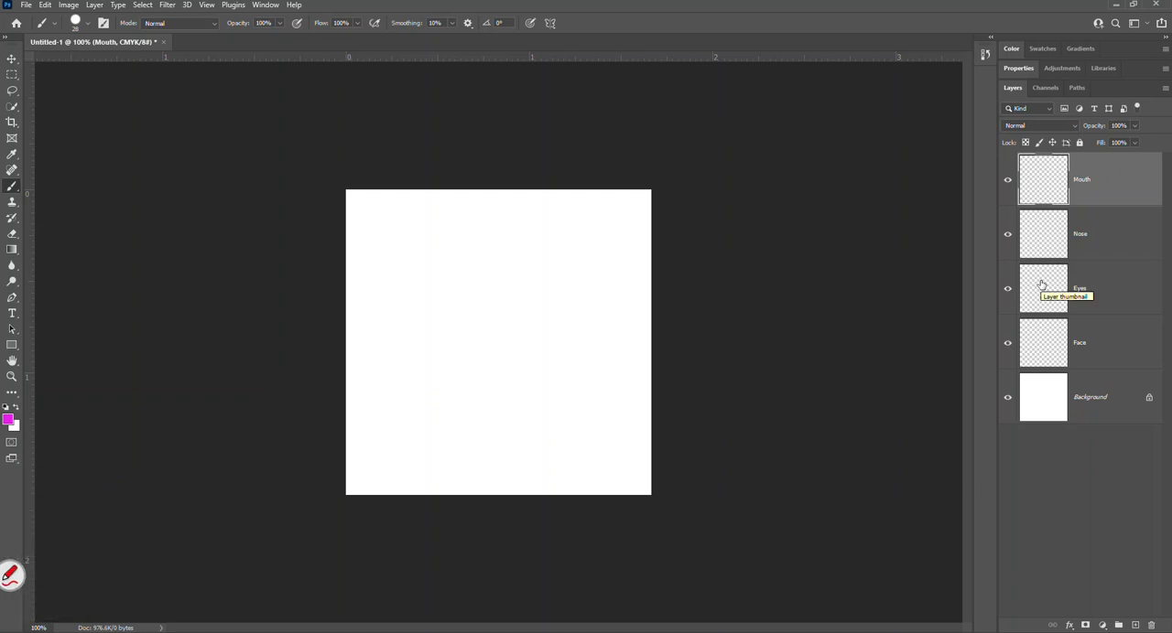
On the Face layer, set the brush size to 40 px and paint a large round face outline filling most of the canvas.
{"action": "left_click", "coordinate": [1073, 346]}
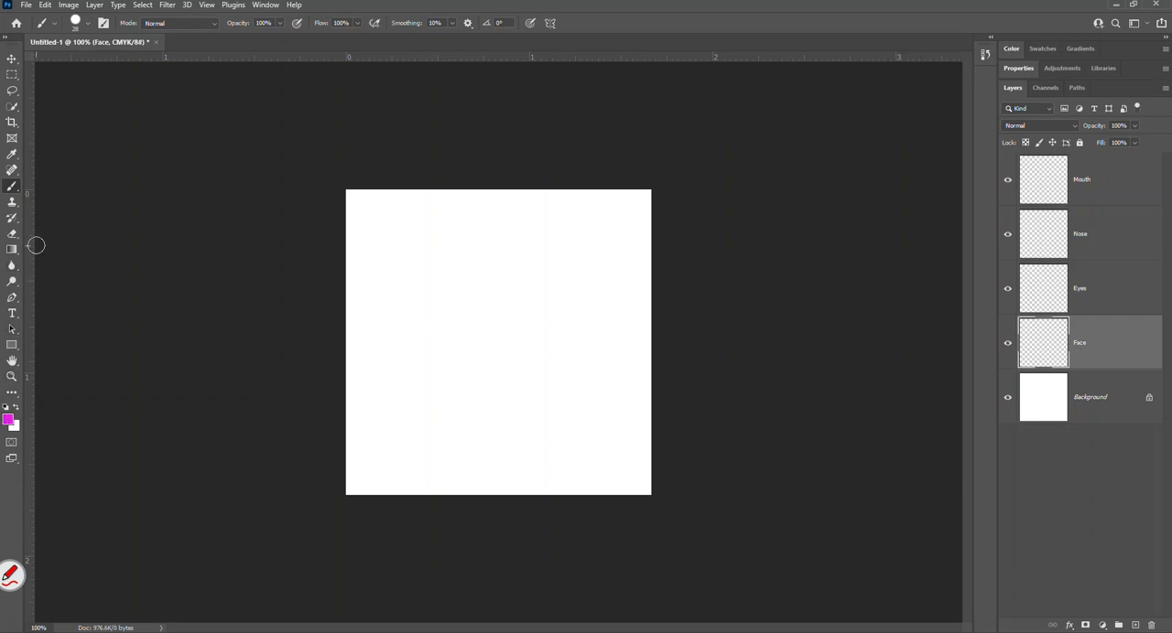
{"action": "right_click", "coordinate": [542, 264]}
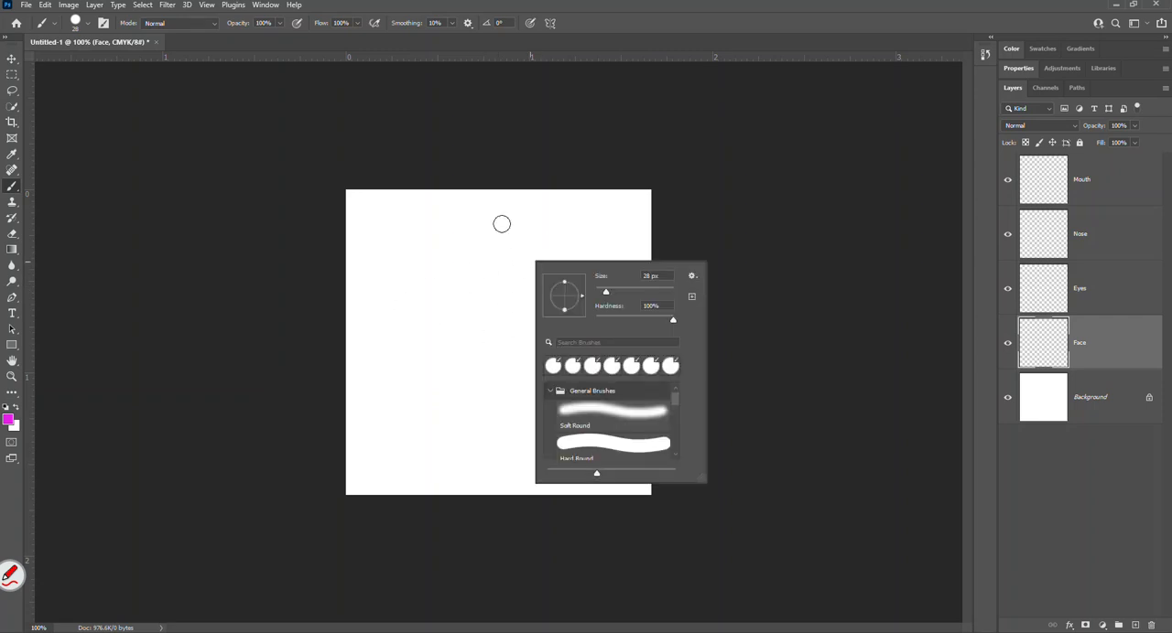
{"action": "mouse_move", "coordinate": [605, 292]}
{"action": "left_mouse_down"}
{"action": "mouse_move", "coordinate": [625, 293]}
{"action": "mouse_move", "coordinate": [610, 297]}
{"action": "left_mouse_up"}
{"action": "left_click", "coordinate": [471, 231]}
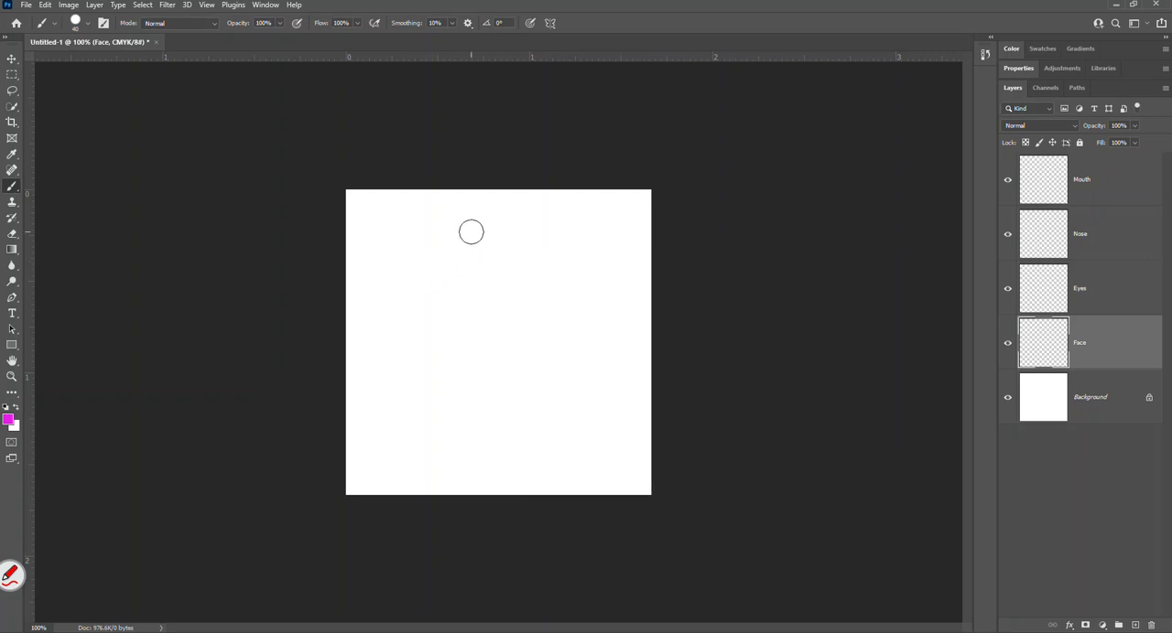
{"action": "mouse_move", "coordinate": [487, 222]}
{"action": "left_mouse_down"}
{"action": "mouse_move", "coordinate": [397, 261]}
{"action": "mouse_move", "coordinate": [368, 305]}
{"action": "mouse_move", "coordinate": [364, 385]}
{"action": "mouse_move", "coordinate": [384, 425]}
{"action": "mouse_move", "coordinate": [415, 451]}
{"action": "mouse_move", "coordinate": [478, 471]}
{"action": "mouse_move", "coordinate": [604, 460]}
{"action": "mouse_move", "coordinate": [649, 388]}
{"action": "mouse_move", "coordinate": [638, 303]}
{"action": "mouse_move", "coordinate": [604, 260]}
{"action": "mouse_move", "coordinate": [483, 221]}
{"action": "left_mouse_up"}
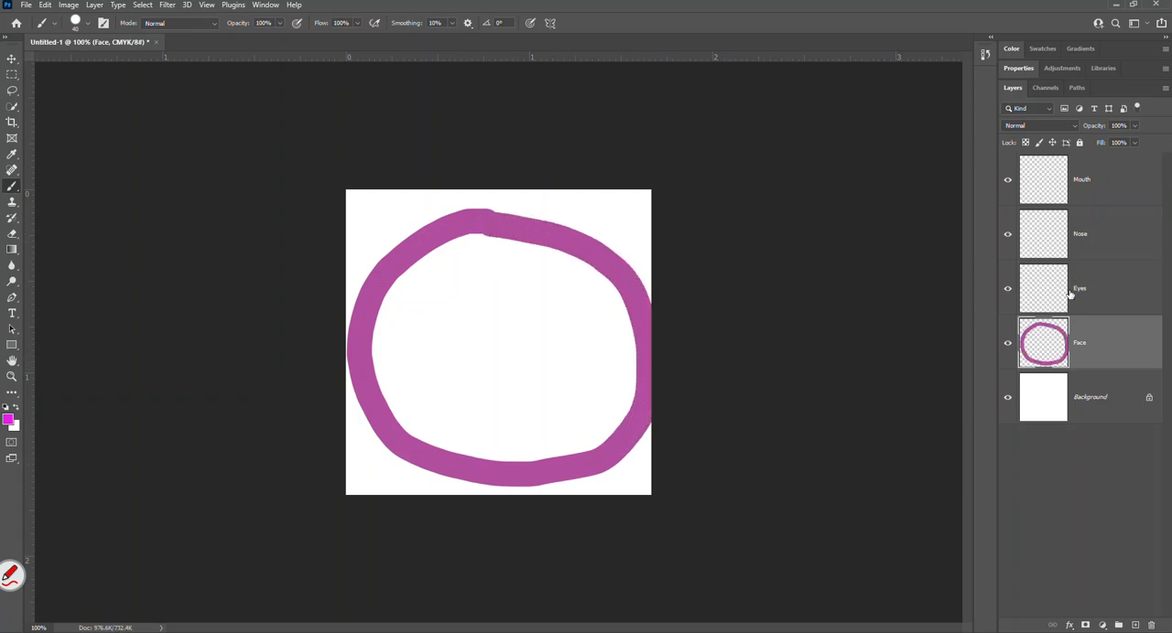
On the Eyes layer, set the brush size to 17 px and paint two round eyes inside the upper half of the face.
{"action": "left_click", "coordinate": [1109, 294]}
{"action": "right_click", "coordinate": [478, 303]}
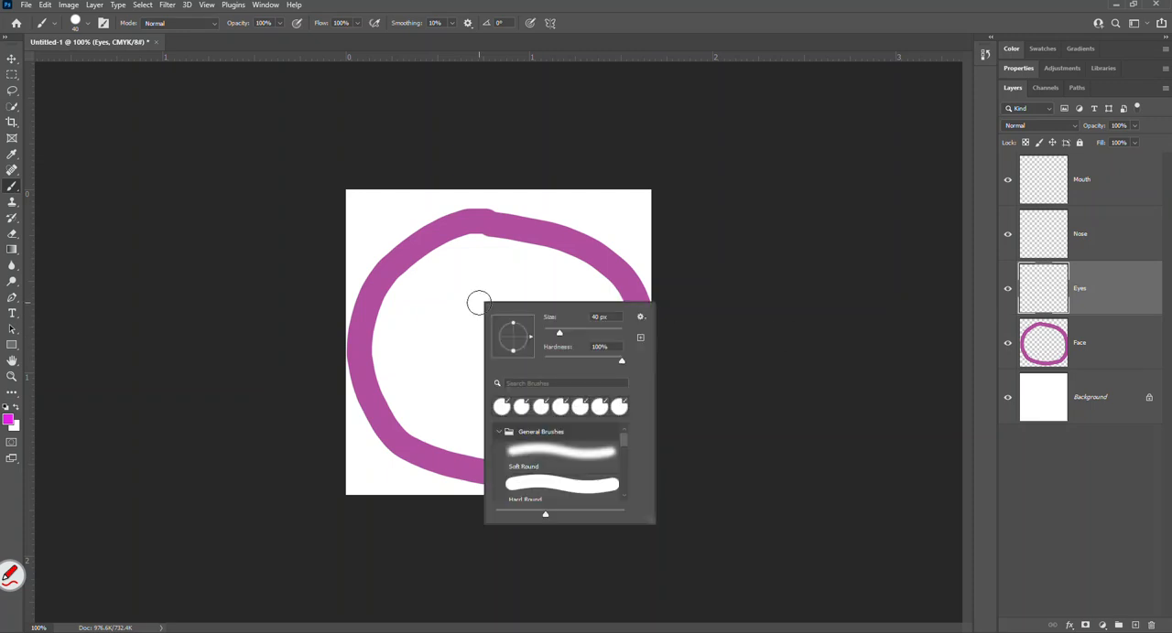
{"action": "left_click_drag", "start_coordinate": [554, 332], "coordinate": [553, 339]}
{"action": "key", "text": "Return"}
{"action": "right_click", "coordinate": [523, 301]}
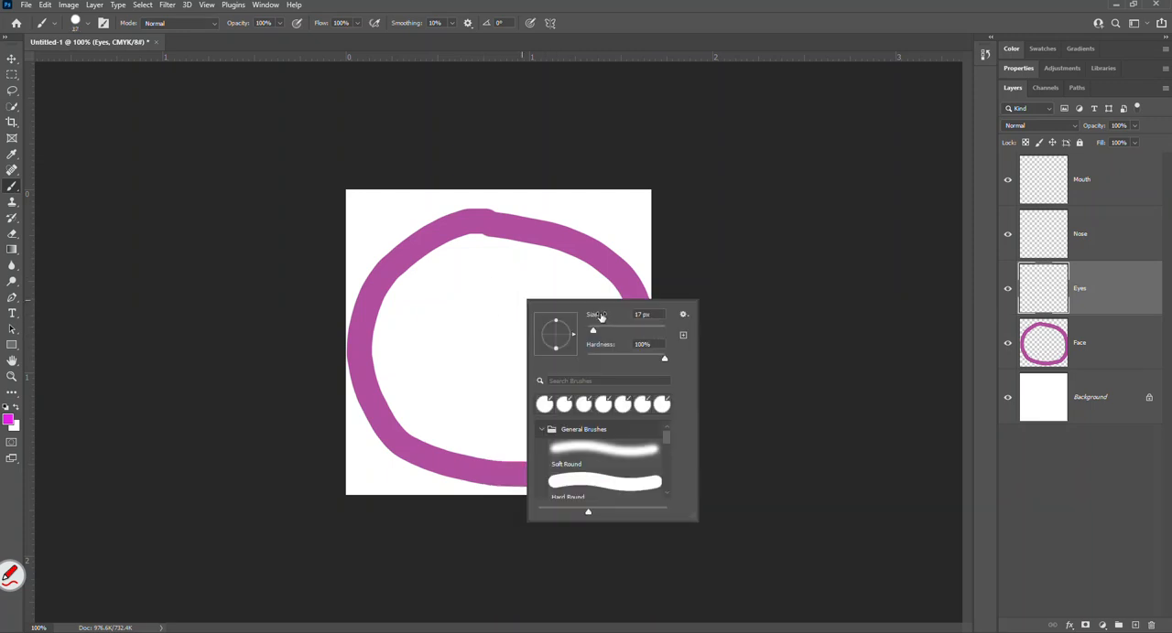
{"action": "key", "text": "Return"}
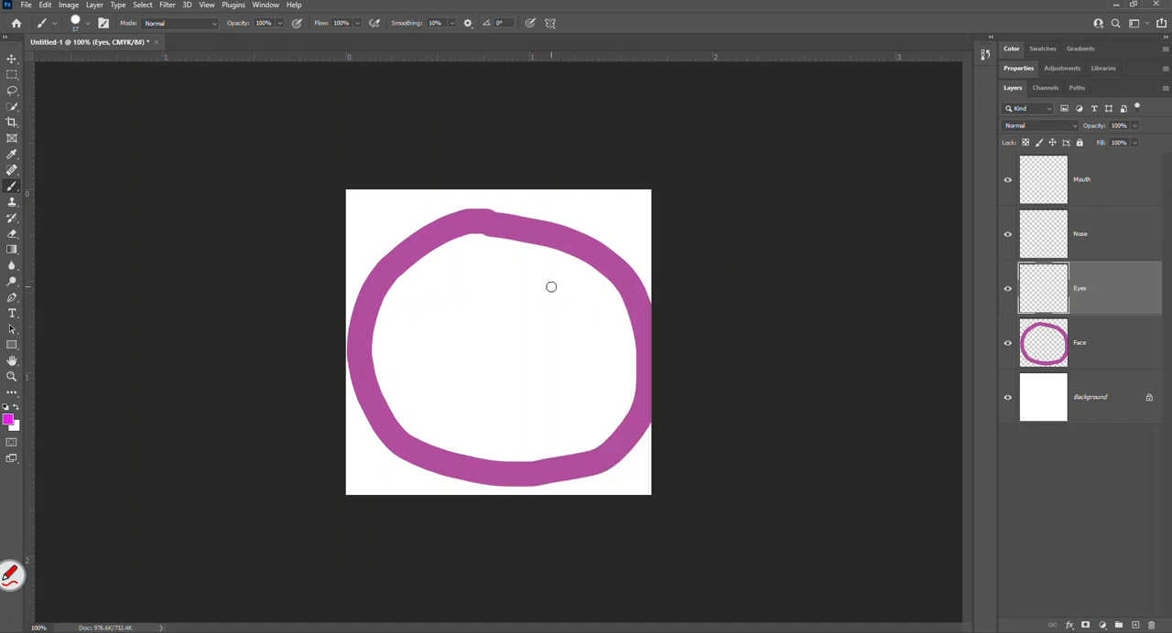
{"action": "mouse_move", "coordinate": [549, 285]}
{"action": "left_mouse_down"}
{"action": "mouse_move", "coordinate": [542, 309]}
{"action": "mouse_move", "coordinate": [568, 295]}
{"action": "mouse_move", "coordinate": [553, 289]}
{"action": "left_mouse_up"}
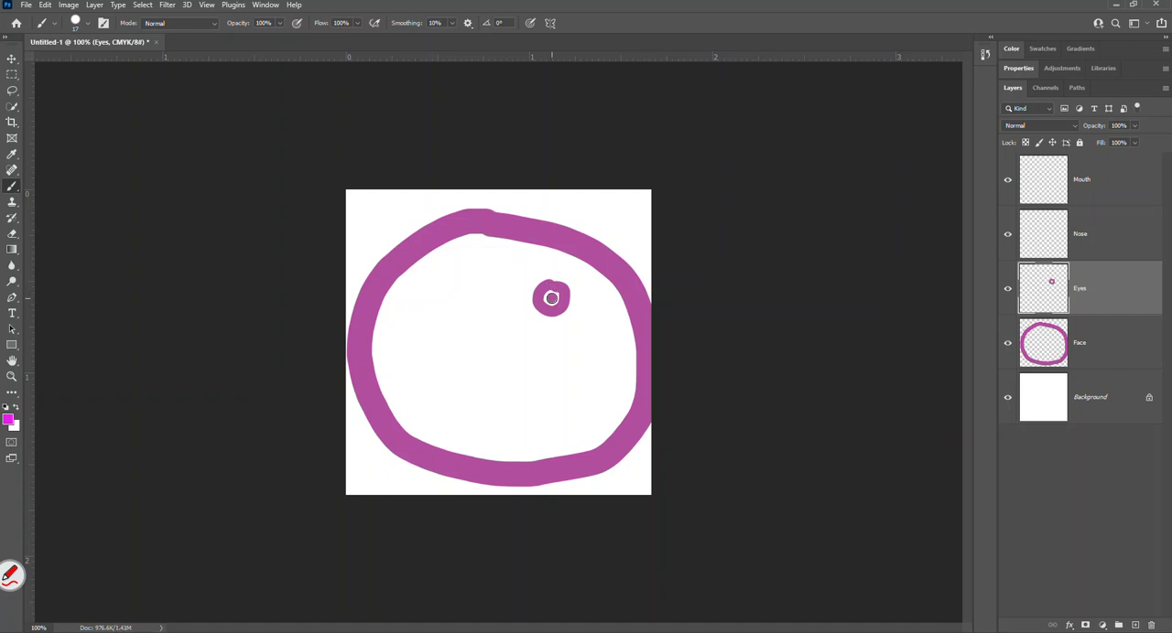
{"action": "mouse_move", "coordinate": [462, 284]}
{"action": "left_mouse_down"}
{"action": "mouse_move", "coordinate": [433, 288]}
{"action": "mouse_move", "coordinate": [437, 318]}
{"action": "mouse_move", "coordinate": [463, 319]}
{"action": "mouse_move", "coordinate": [461, 283]}
{"action": "left_mouse_up"}
{"action": "left_click", "coordinate": [452, 300]}
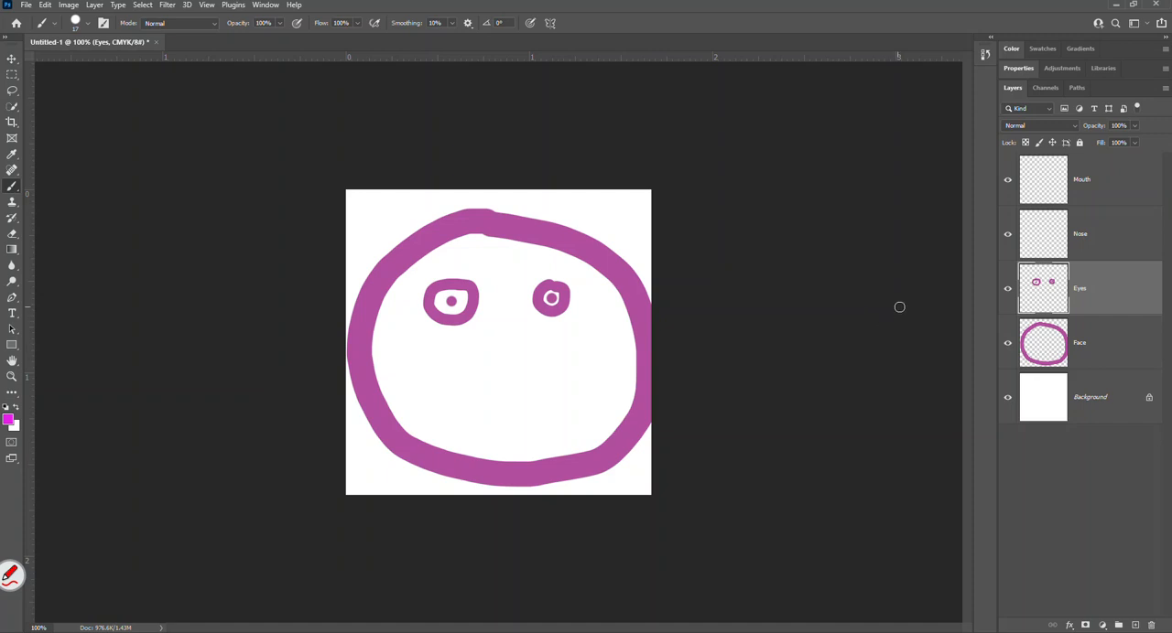
Paint a curved nose below the eyes on the Nose layer and a wide smile beneath it on the Mouth layer.
{"action": "left_click", "coordinate": [1044, 249]}
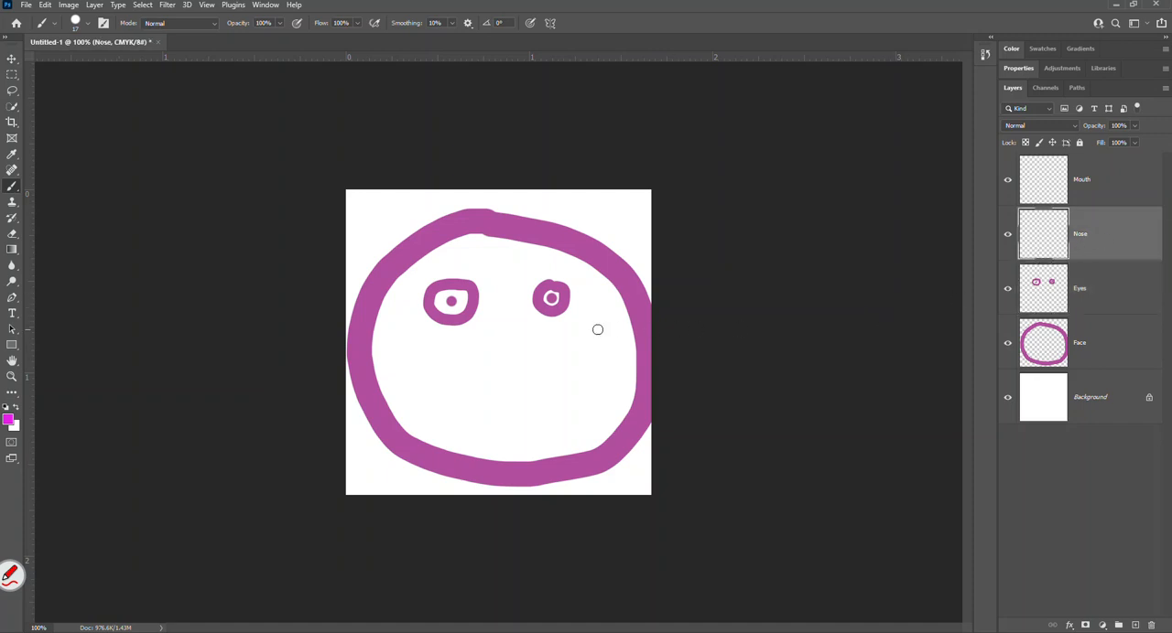
{"action": "mouse_move", "coordinate": [511, 322]}
{"action": "left_mouse_down"}
{"action": "mouse_move", "coordinate": [520, 349]}
{"action": "mouse_move", "coordinate": [505, 376]}
{"action": "left_mouse_up"}
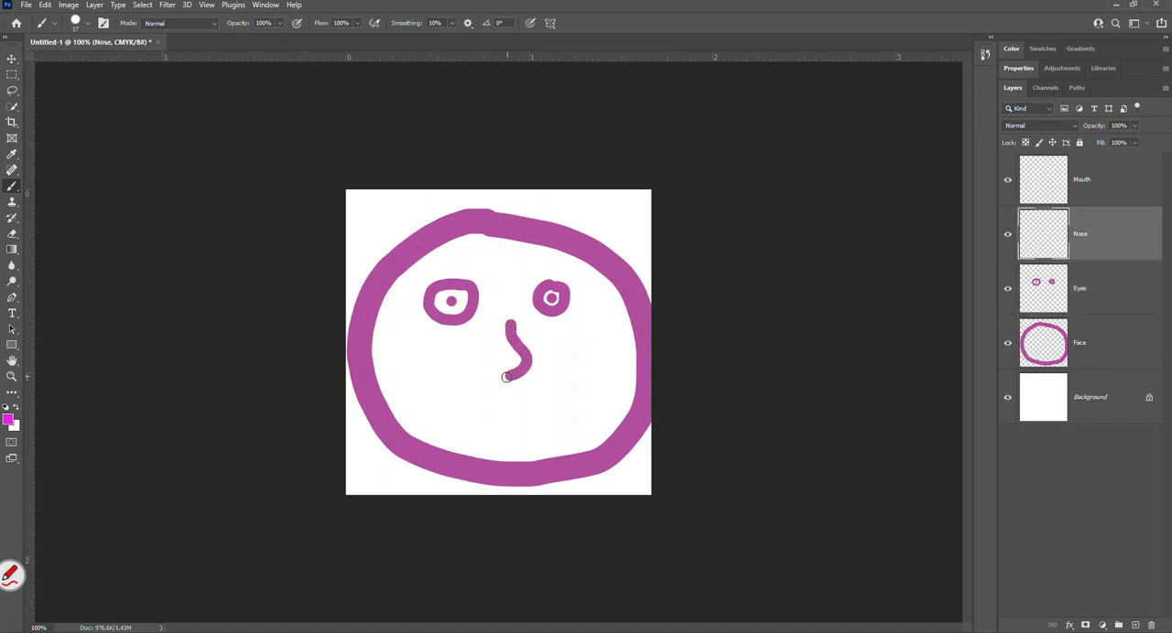
{"action": "left_click", "coordinate": [1047, 187]}
{"action": "mouse_move", "coordinate": [419, 379]}
{"action": "left_mouse_down"}
{"action": "mouse_move", "coordinate": [483, 426]}
{"action": "mouse_move", "coordinate": [543, 421]}
{"action": "mouse_move", "coordinate": [589, 390]}
{"action": "left_mouse_up"}
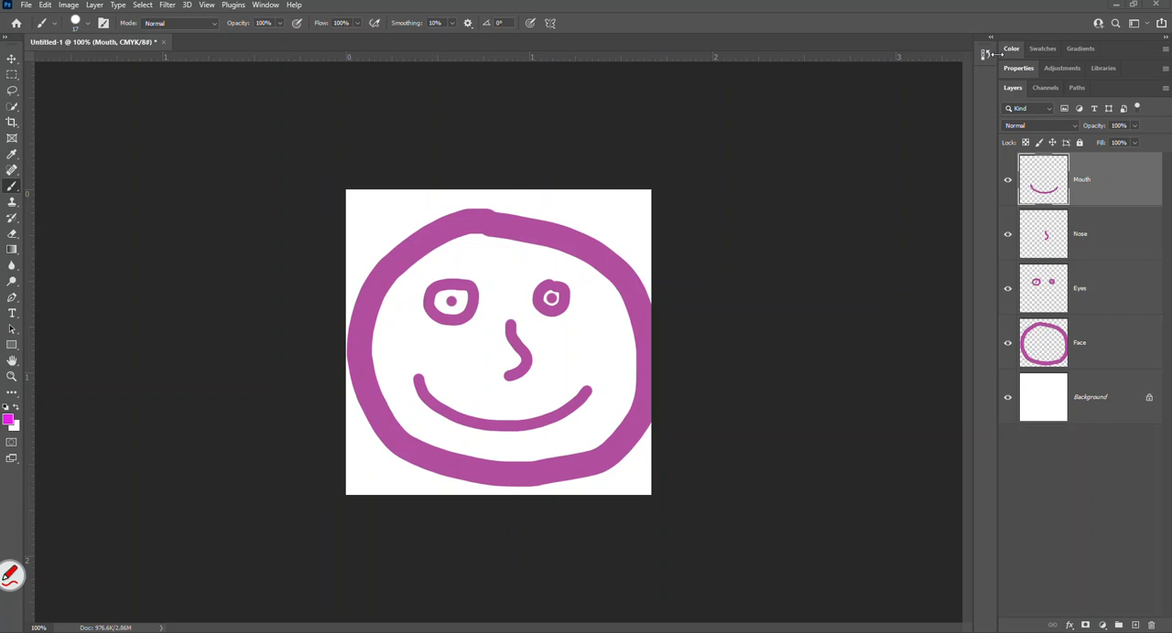
Switch to the Essentials (Default) workspace and reset it to its default panel layout.
{"action": "left_click", "coordinate": [265, 4]}
{"action": "mouse_move", "coordinate": [283, 35]}
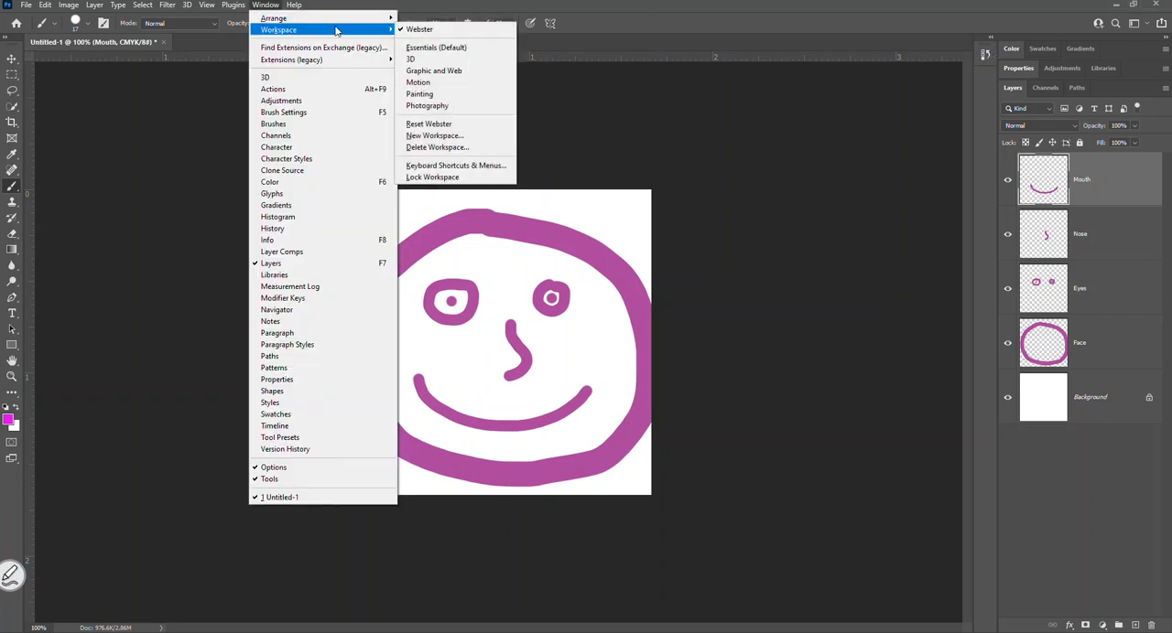
{"action": "left_click", "coordinate": [423, 47]}
{"action": "left_click", "coordinate": [265, 4]}
{"action": "mouse_move", "coordinate": [284, 30]}
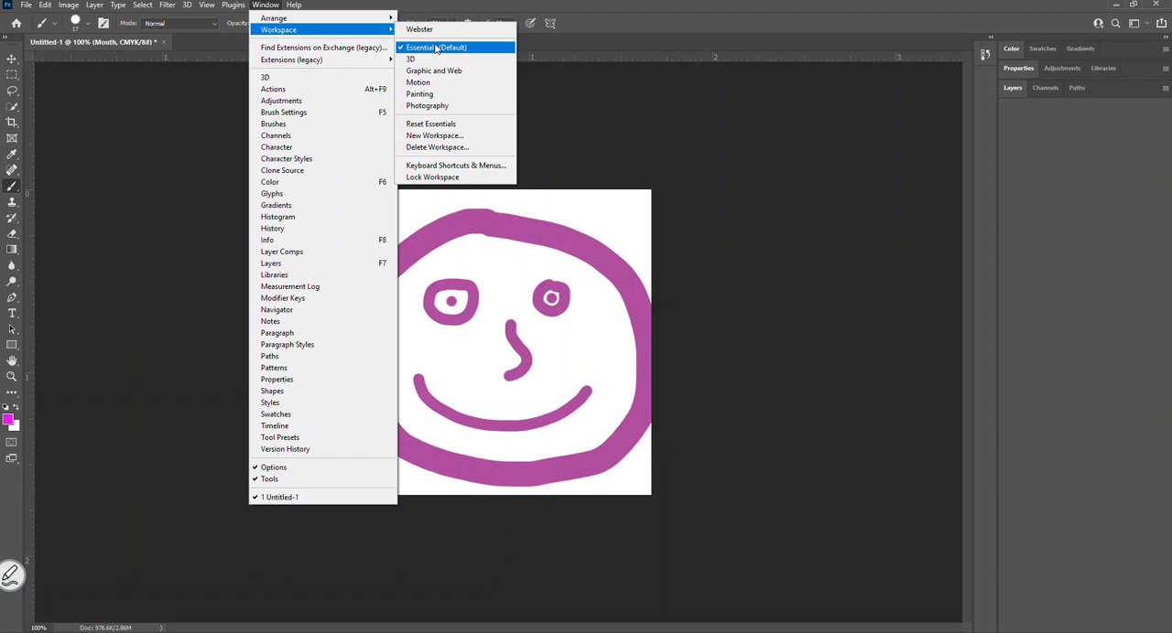
{"action": "left_click", "coordinate": [438, 126]}
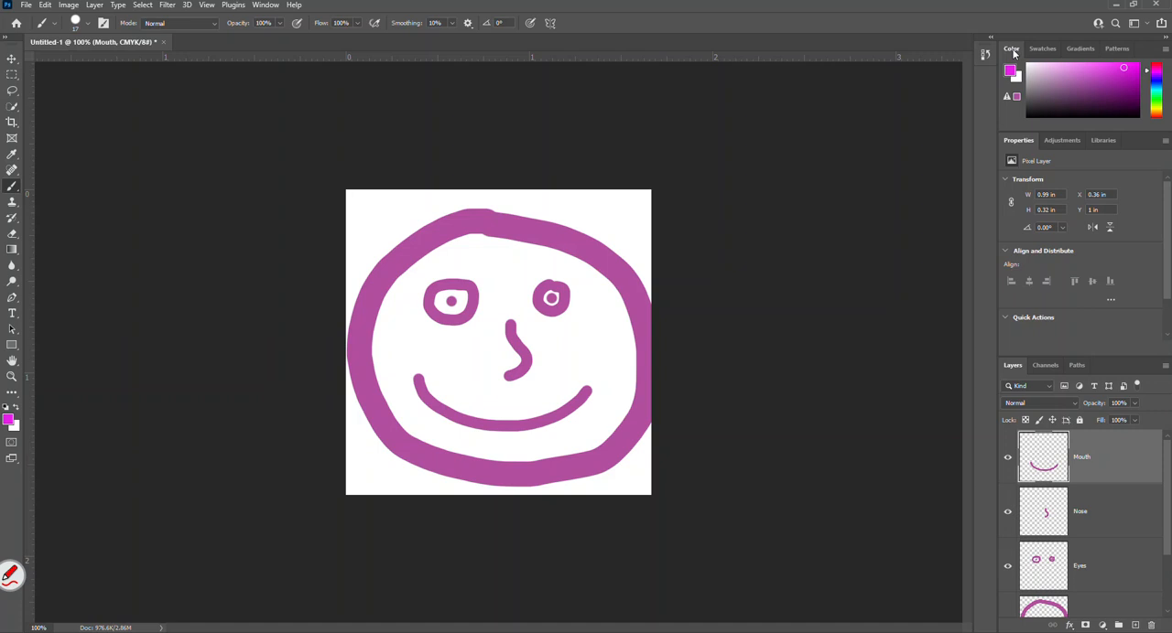
{"action": "left_click", "coordinate": [267, 5]}
{"action": "mouse_move", "coordinate": [271, 33]}
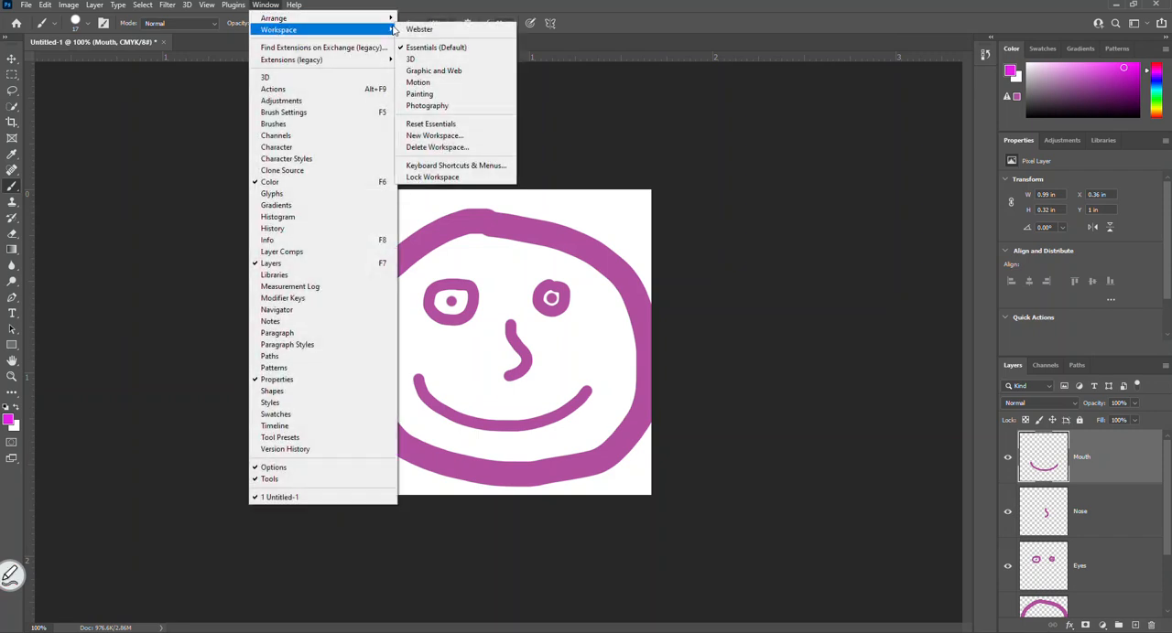
{"action": "left_click", "coordinate": [423, 128]}
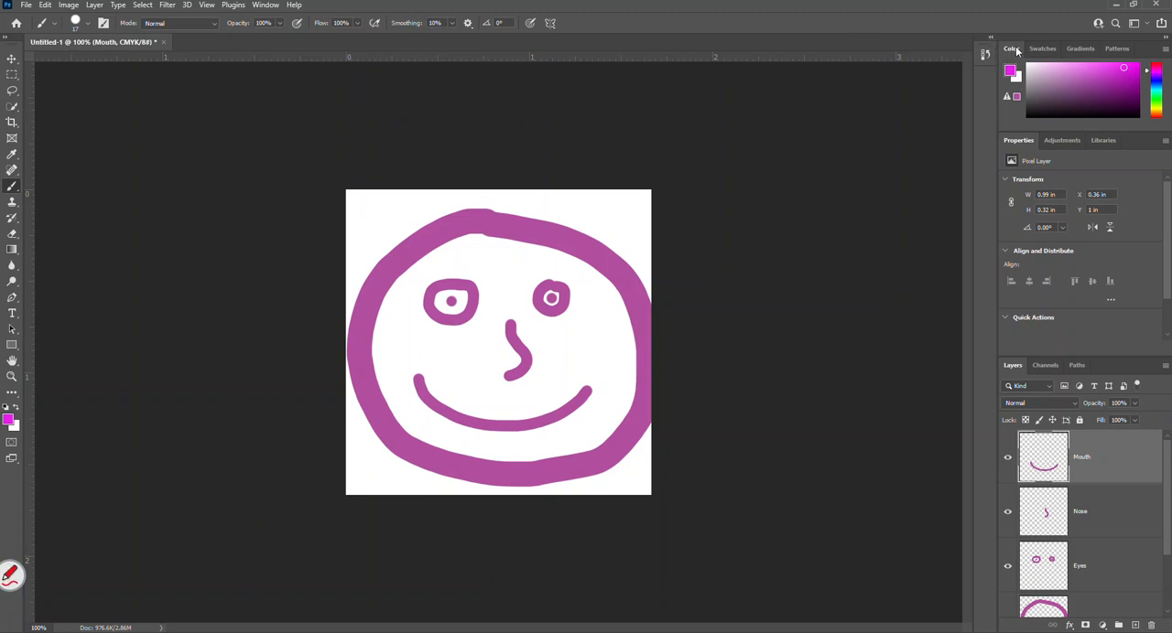
Collapse the Color, Properties and Layers panel groups down to their title rows.
{"action": "double_click", "coordinate": [1016, 50]}
{"action": "double_click", "coordinate": [1018, 72]}
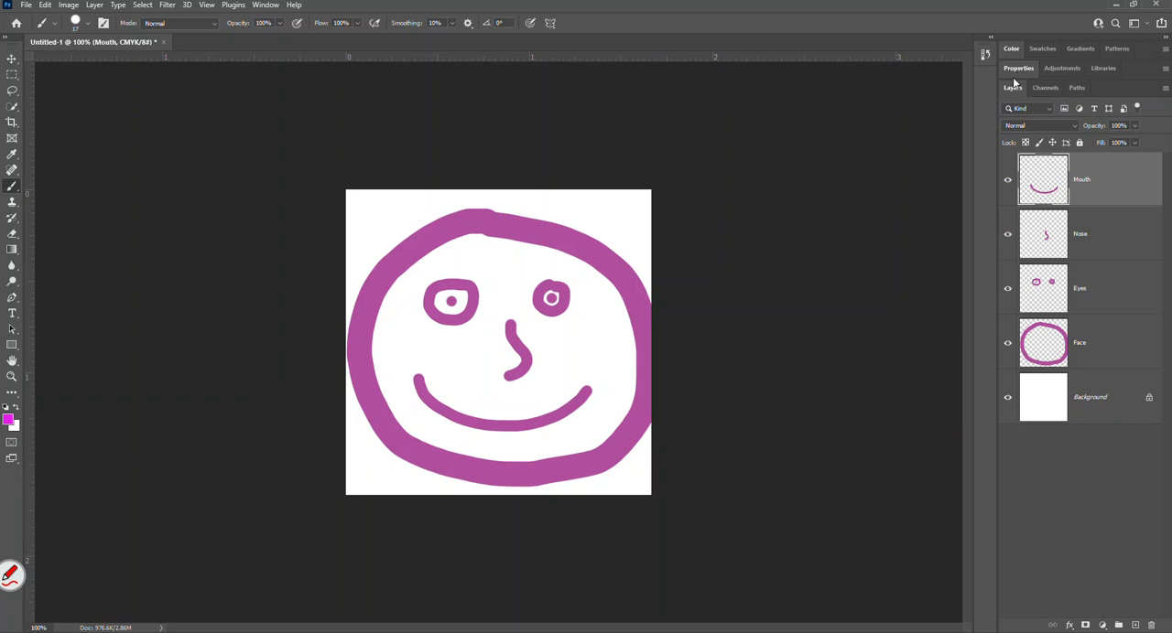
{"action": "double_click", "coordinate": [1014, 89]}
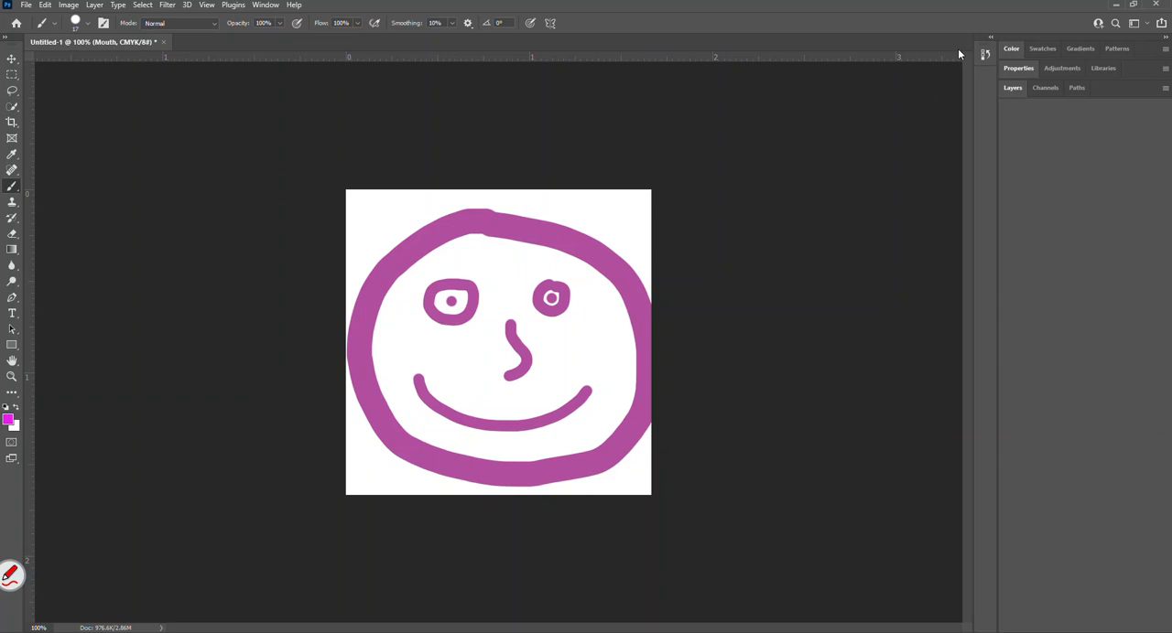
Expand the History panel into its own column beyond the other panel groups and close it.
{"action": "left_click", "coordinate": [989, 38]}
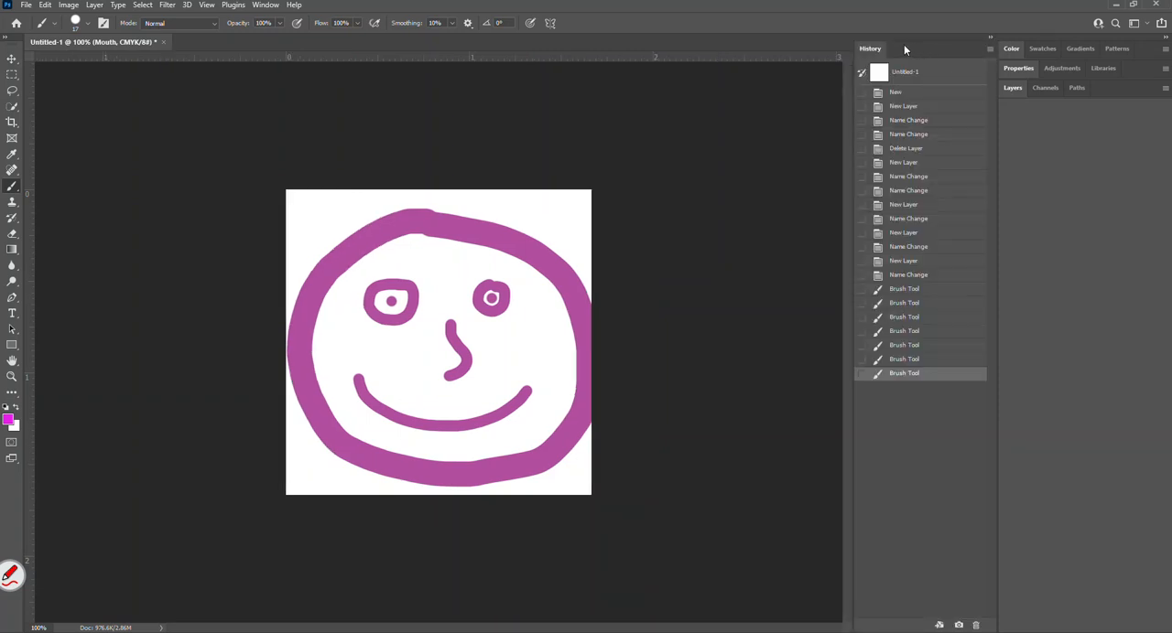
{"action": "left_click_drag", "start_coordinate": [886, 49], "coordinate": [1165, 71]}
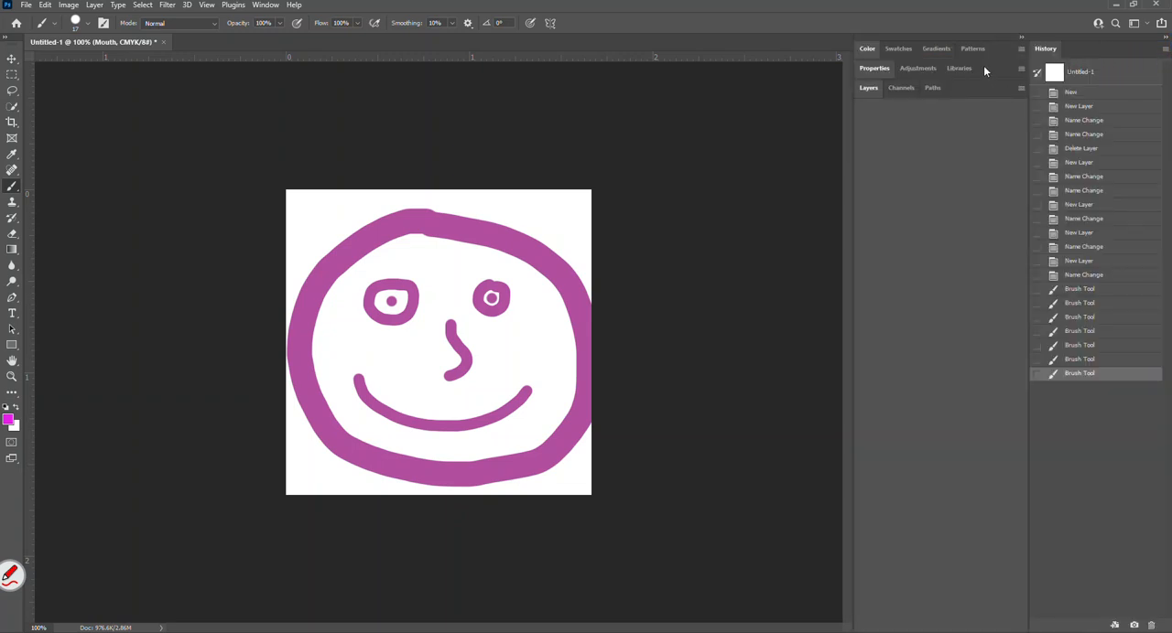
{"action": "right_click", "coordinate": [1042, 53]}
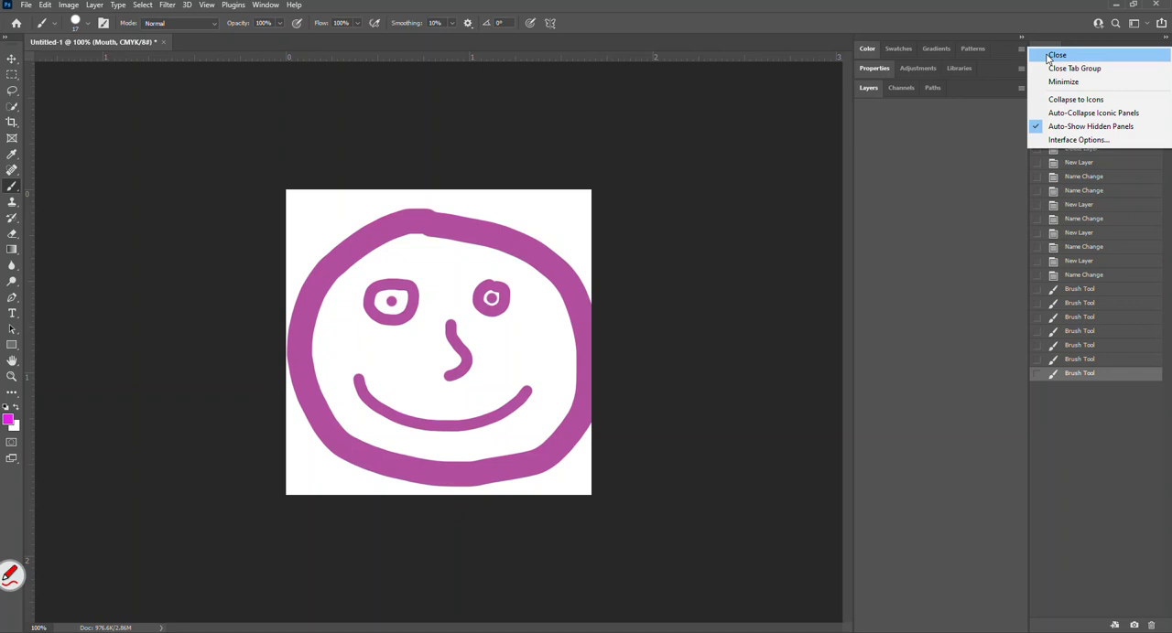
{"action": "left_click", "coordinate": [1051, 54]}
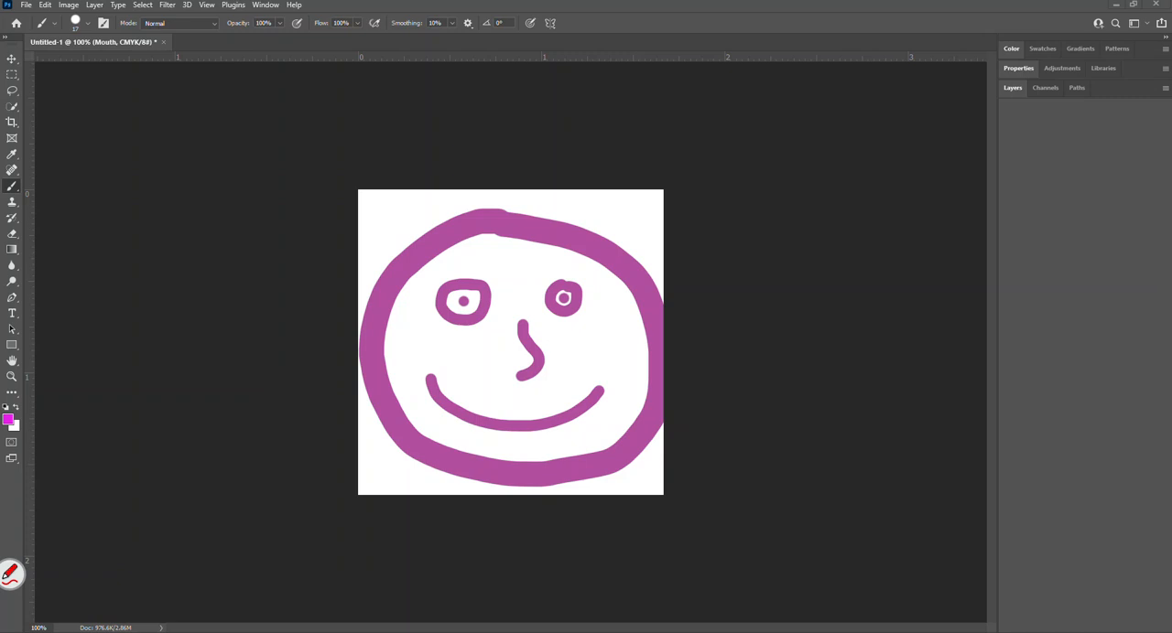
Save the current panel layout as a new workspace named Webster, replacing the existing workspace of that name.
{"action": "left_click", "coordinate": [263, 5]}
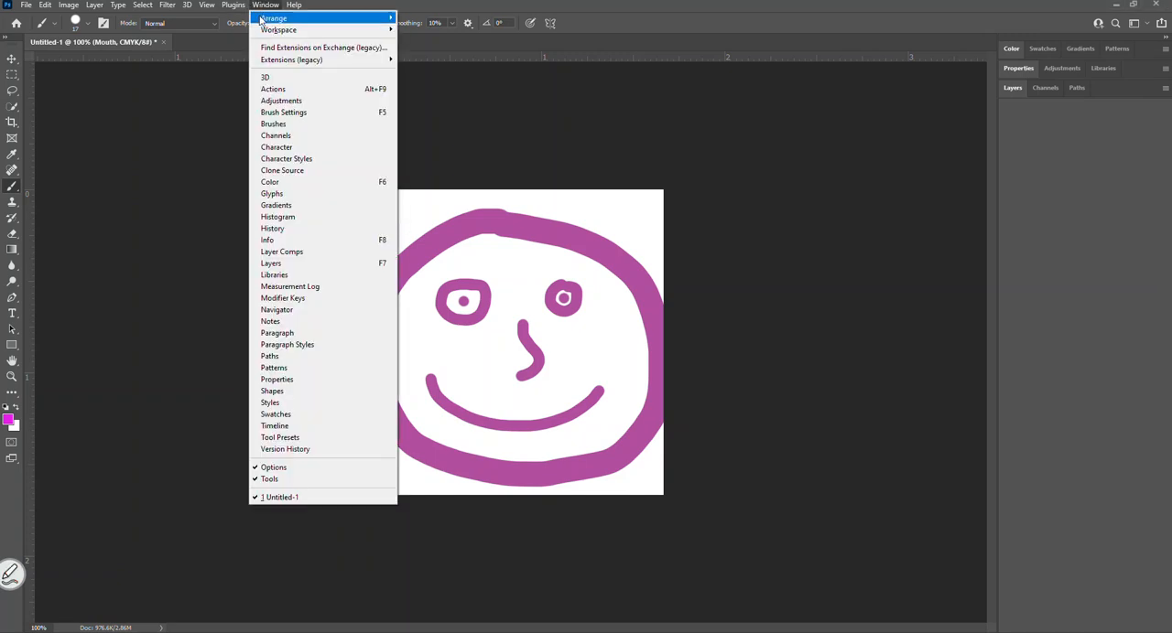
{"action": "mouse_move", "coordinate": [345, 34]}
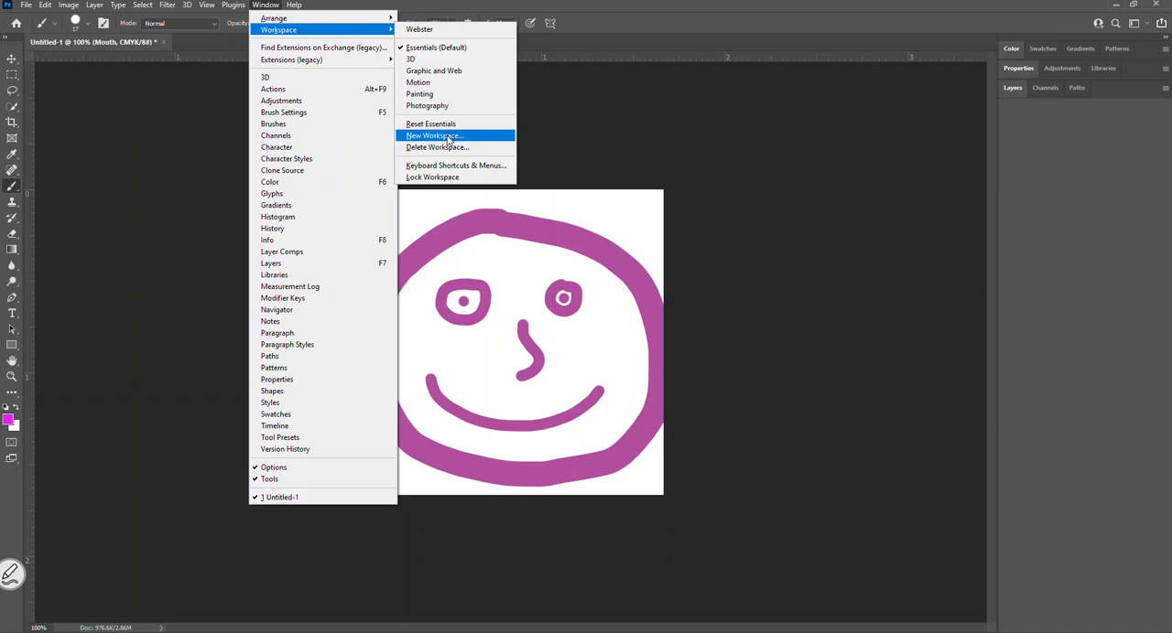
{"action": "left_click", "coordinate": [263, 5]}
{"action": "left_click", "coordinate": [263, 7]}
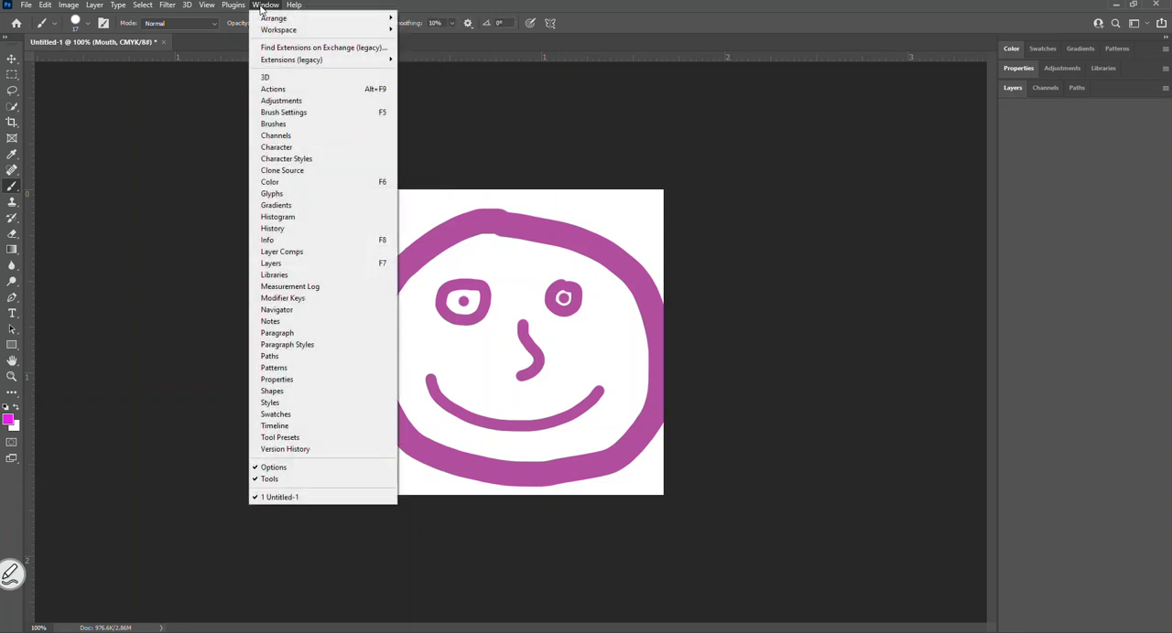
{"action": "mouse_move", "coordinate": [283, 35]}
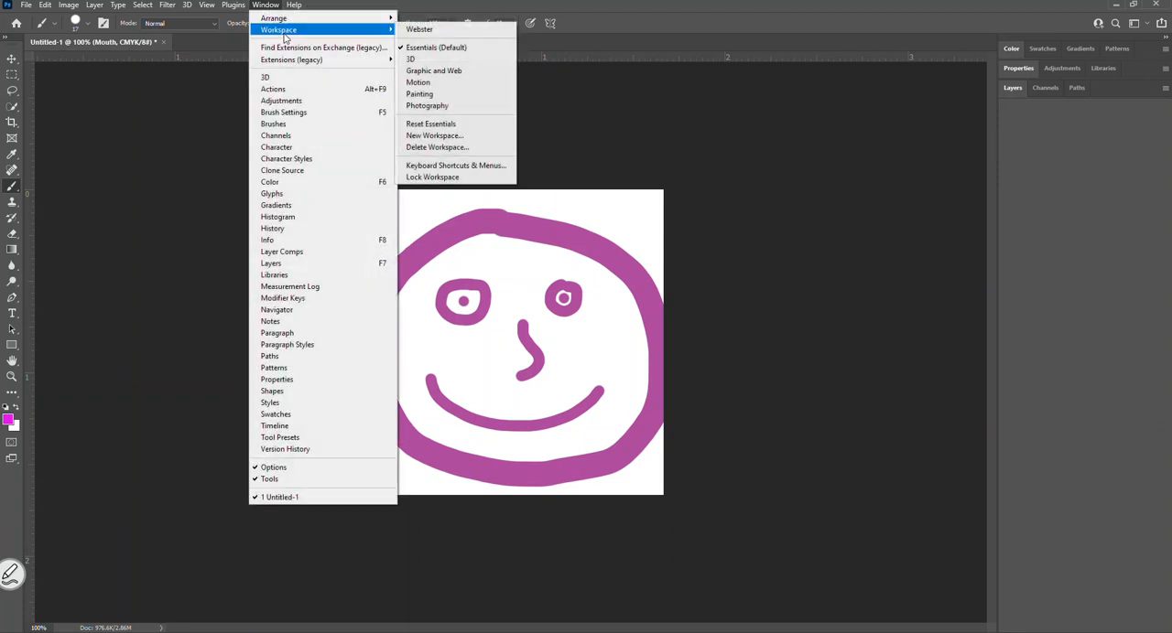
{"action": "left_click", "coordinate": [432, 138]}
{"action": "left_click_drag", "start_coordinate": [431, 143], "coordinate": [406, 164]}
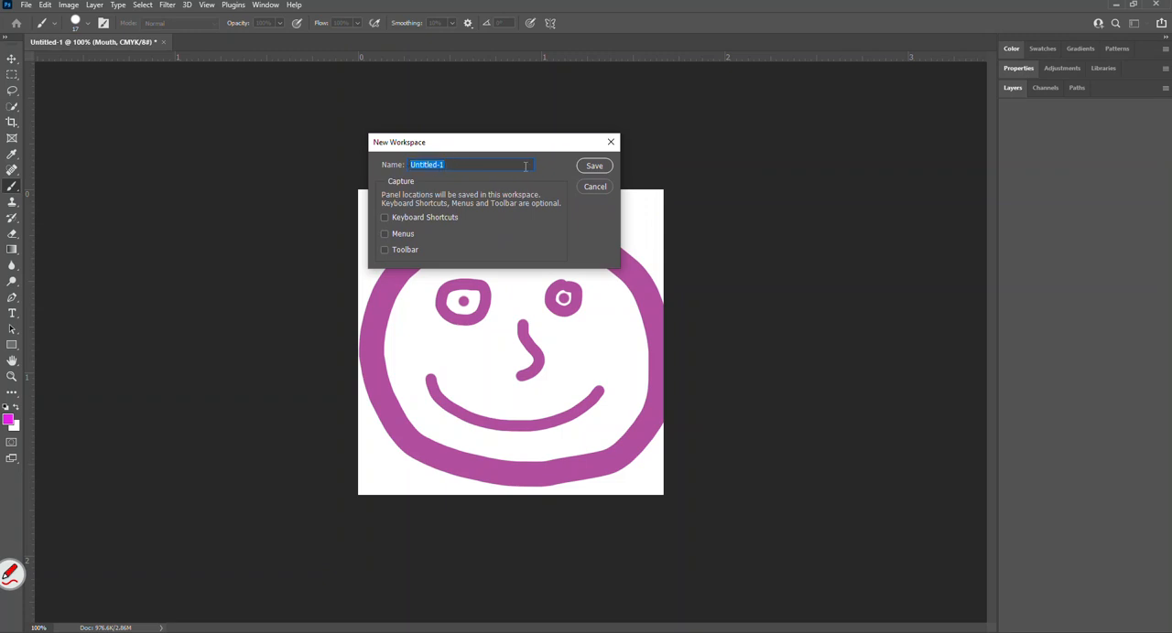
{"action": "type", "text": "Webster"}
{"action": "left_click", "coordinate": [604, 166]}
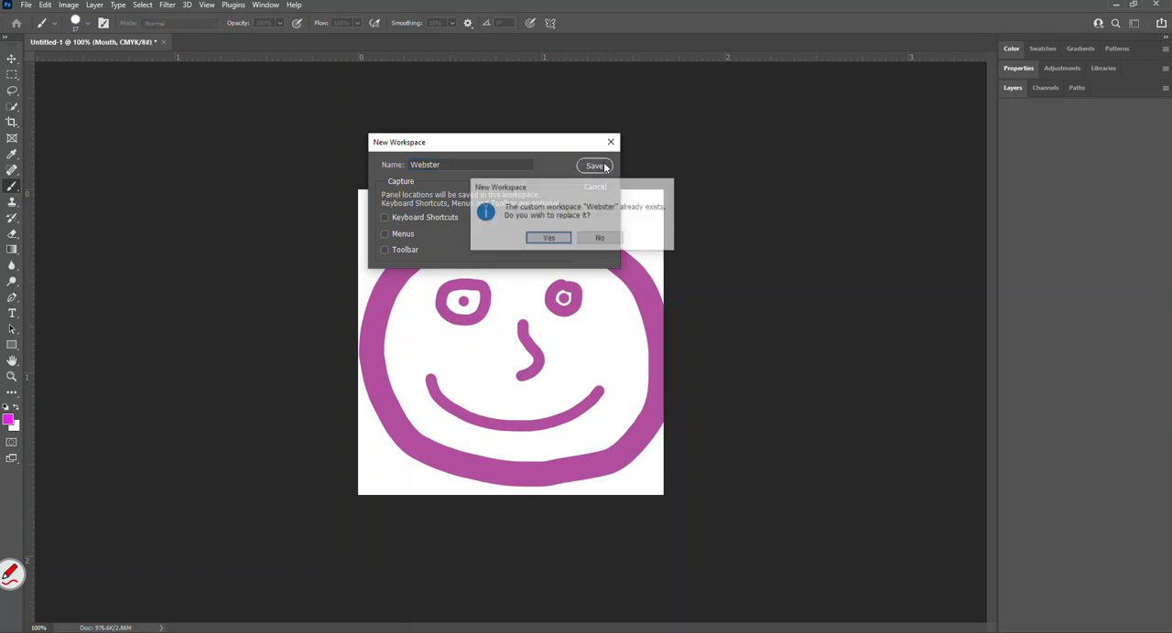
{"action": "left_click", "coordinate": [551, 238]}
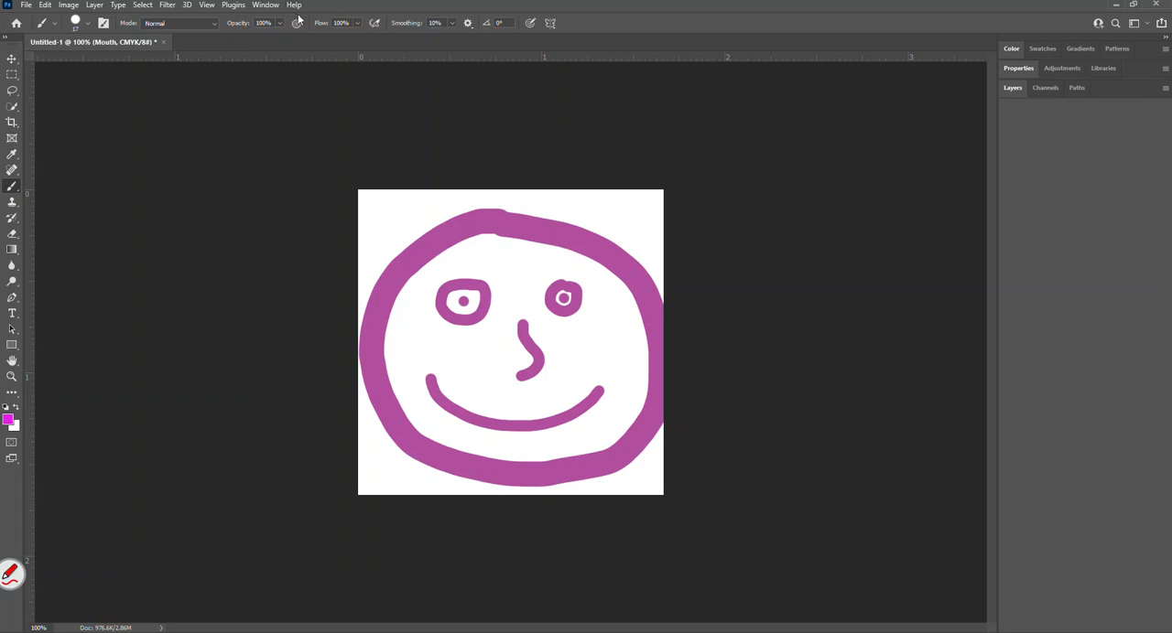
Float the Properties, Color and Gradients panels over the canvas and reset the Webster workspace to its saved layout.
{"action": "left_click", "coordinate": [266, 4]}
{"action": "mouse_move", "coordinate": [284, 32]}
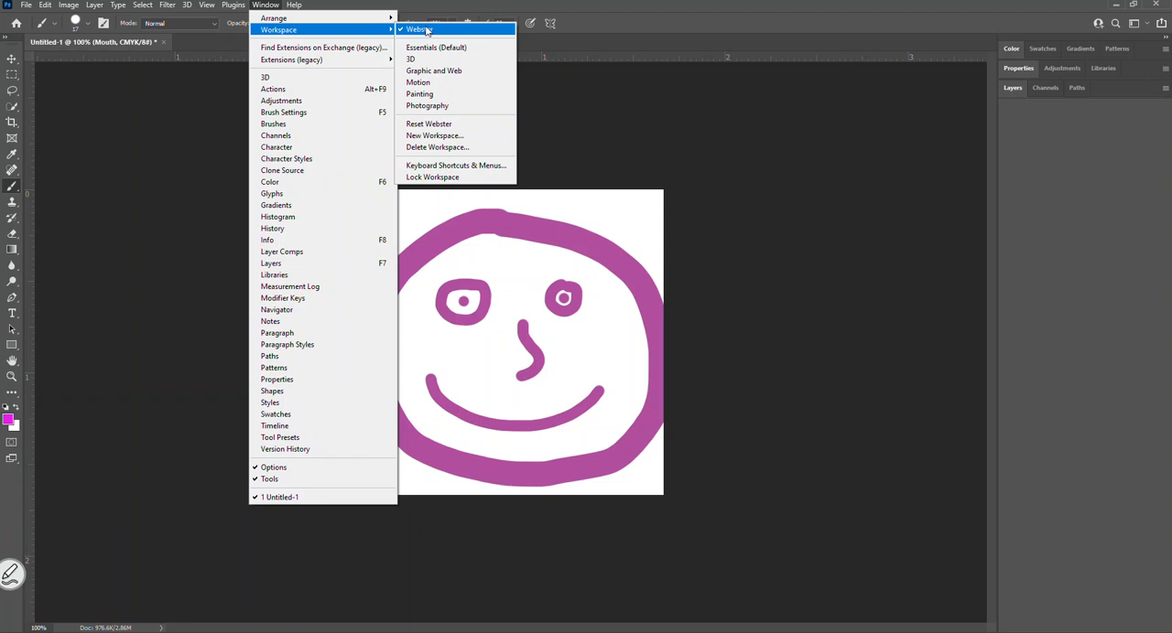
{"action": "left_click", "coordinate": [661, 110]}
{"action": "left_click_drag", "start_coordinate": [1011, 73], "coordinate": [238, 163]}
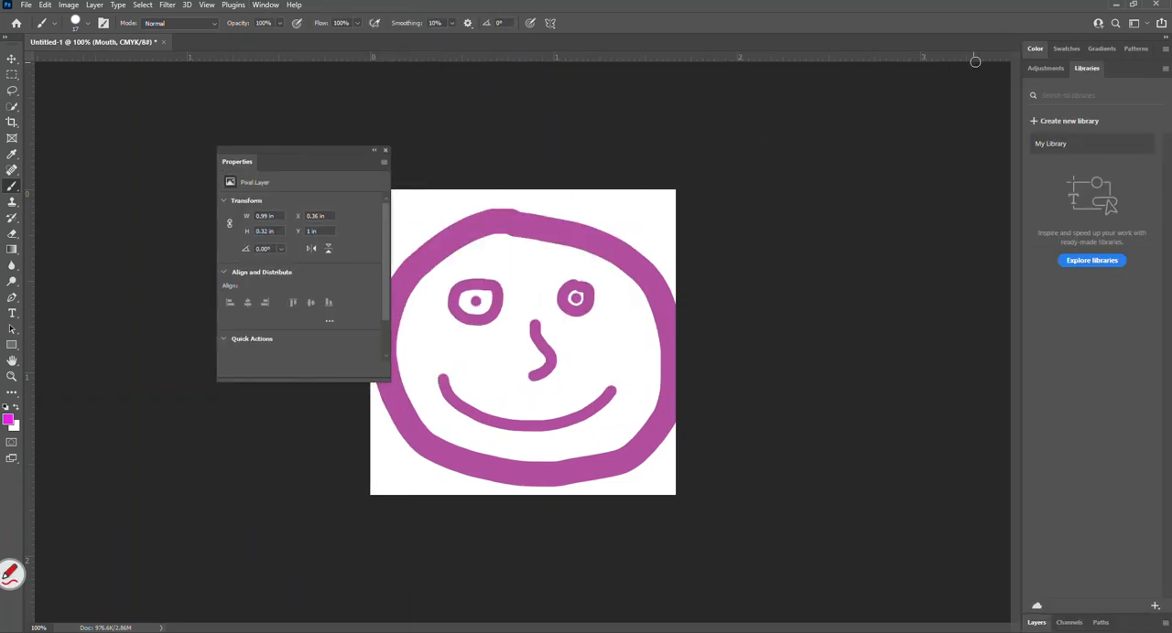
{"action": "left_click_drag", "start_coordinate": [1034, 49], "coordinate": [670, 169]}
{"action": "left_click_drag", "start_coordinate": [1076, 49], "coordinate": [449, 328]}
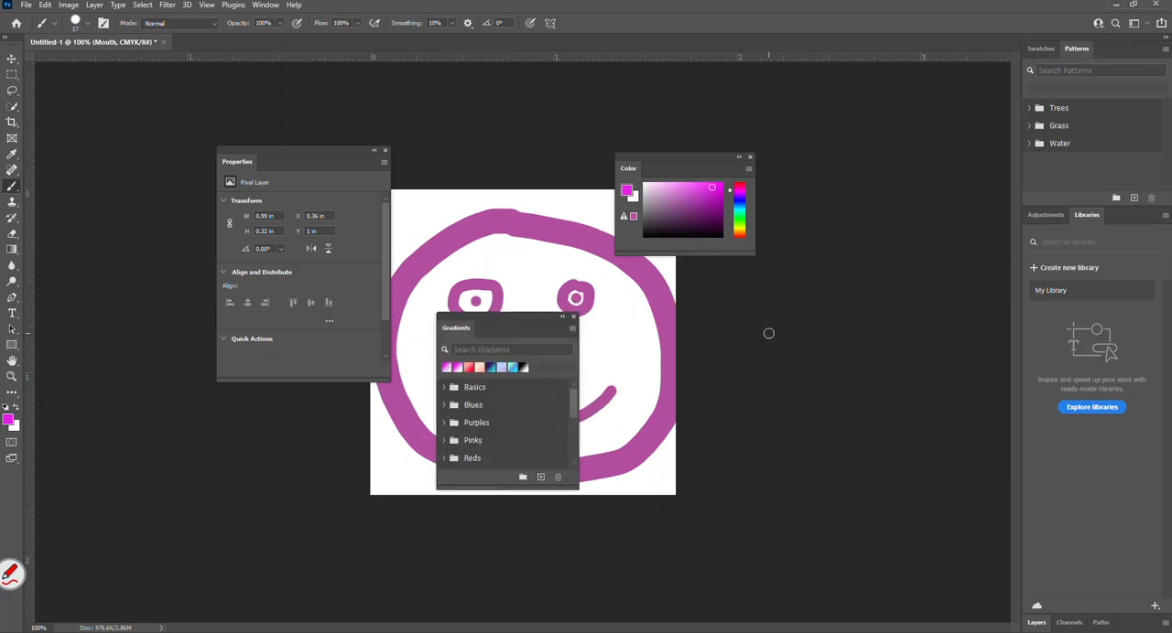
{"action": "left_click", "coordinate": [265, 6]}
{"action": "mouse_move", "coordinate": [366, 30]}
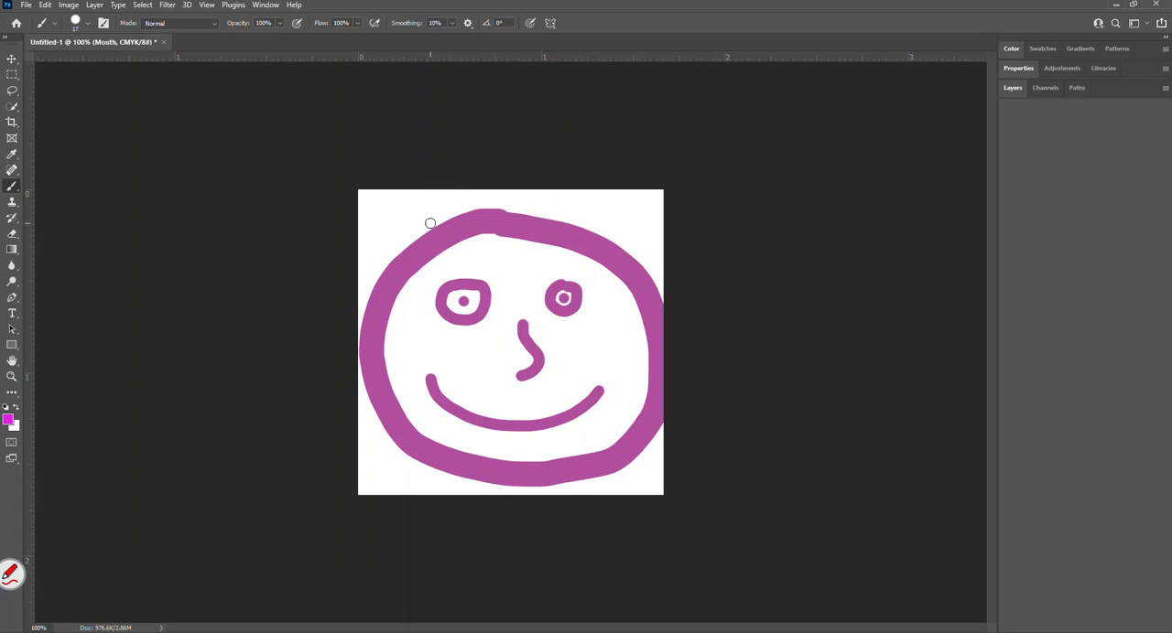
Show the Brushes panel, pull it out of the dock as a floating panel and close it.
{"action": "left_click", "coordinate": [265, 6]}
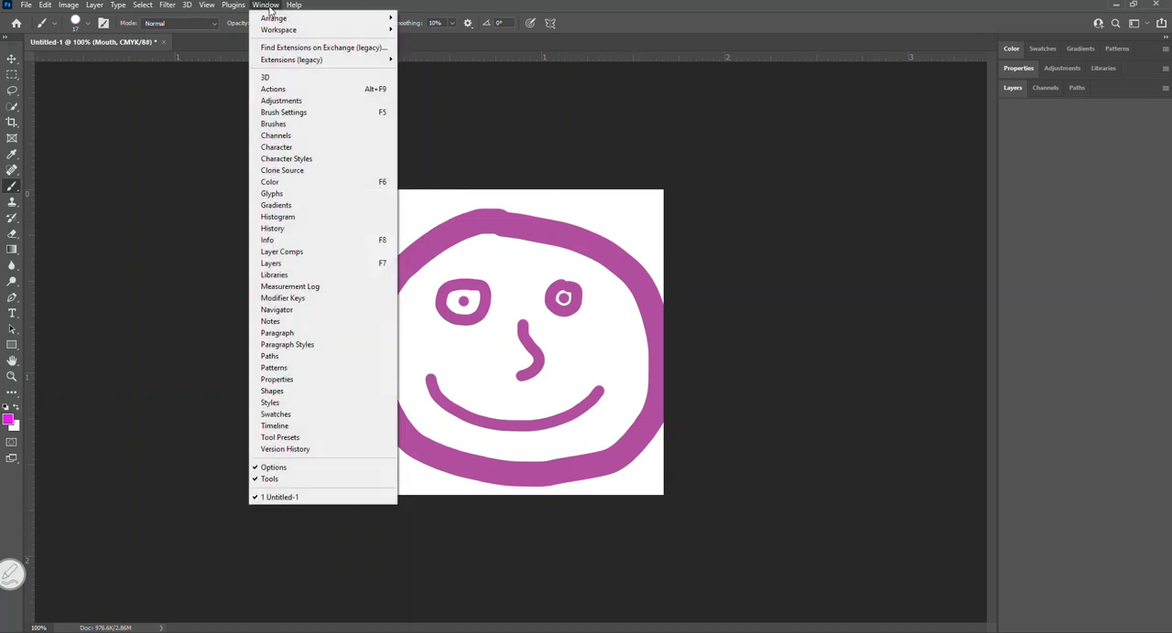
{"action": "left_click", "coordinate": [283, 123]}
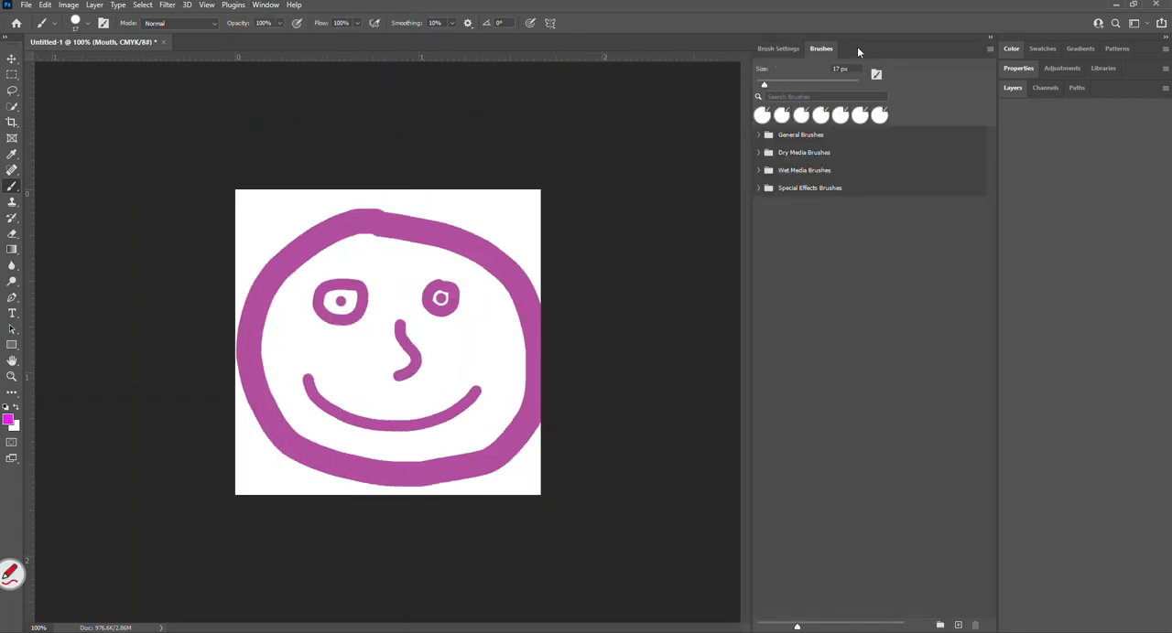
{"action": "mouse_move", "coordinate": [909, 53]}
{"action": "left_mouse_down"}
{"action": "mouse_move", "coordinate": [847, 84]}
{"action": "mouse_move", "coordinate": [603, 117]}
{"action": "mouse_move", "coordinate": [270, 109]}
{"action": "left_mouse_up"}
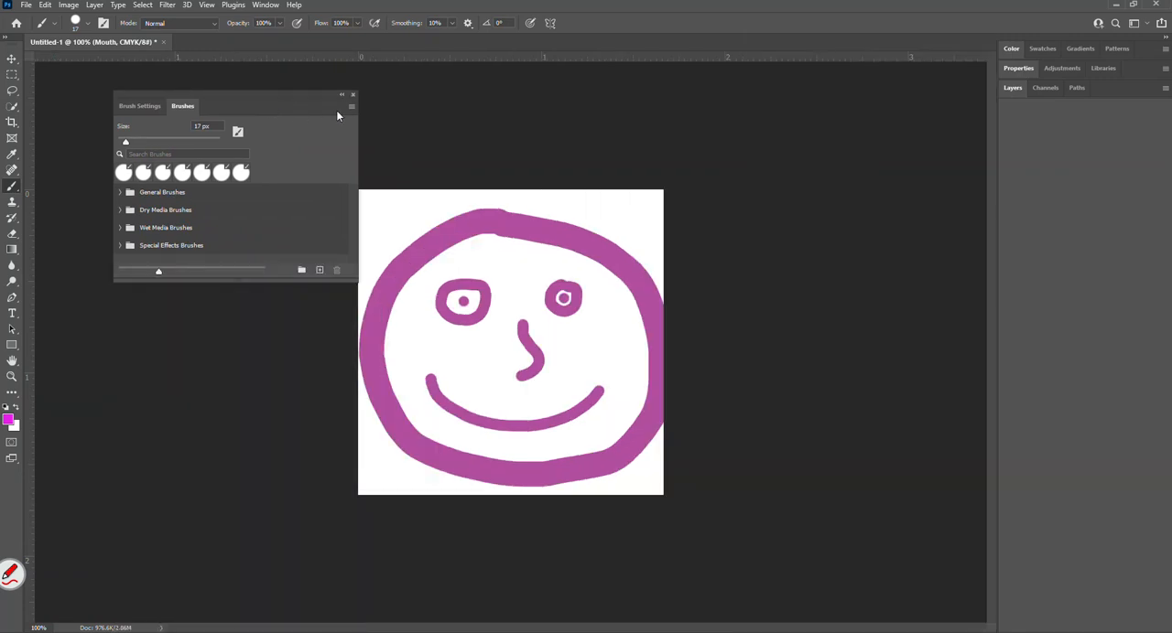
{"action": "left_click", "coordinate": [354, 93]}
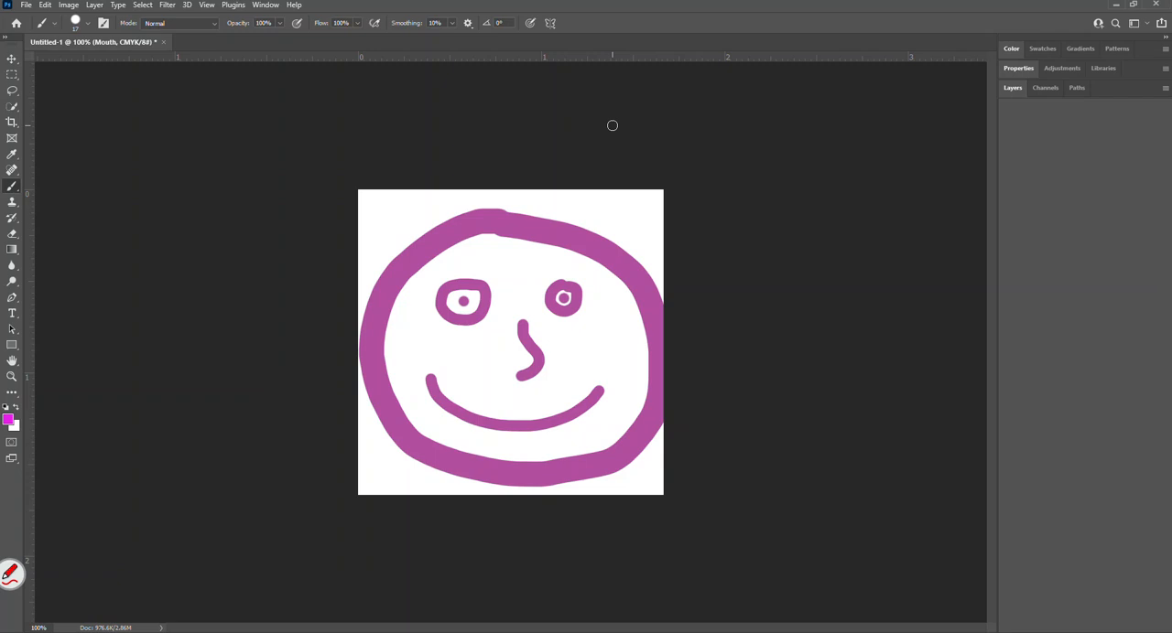
Reopen the floating Brushes panel, switch it to Brush Settings and move it beside the face drawing.
{"action": "left_click", "coordinate": [266, 6]}
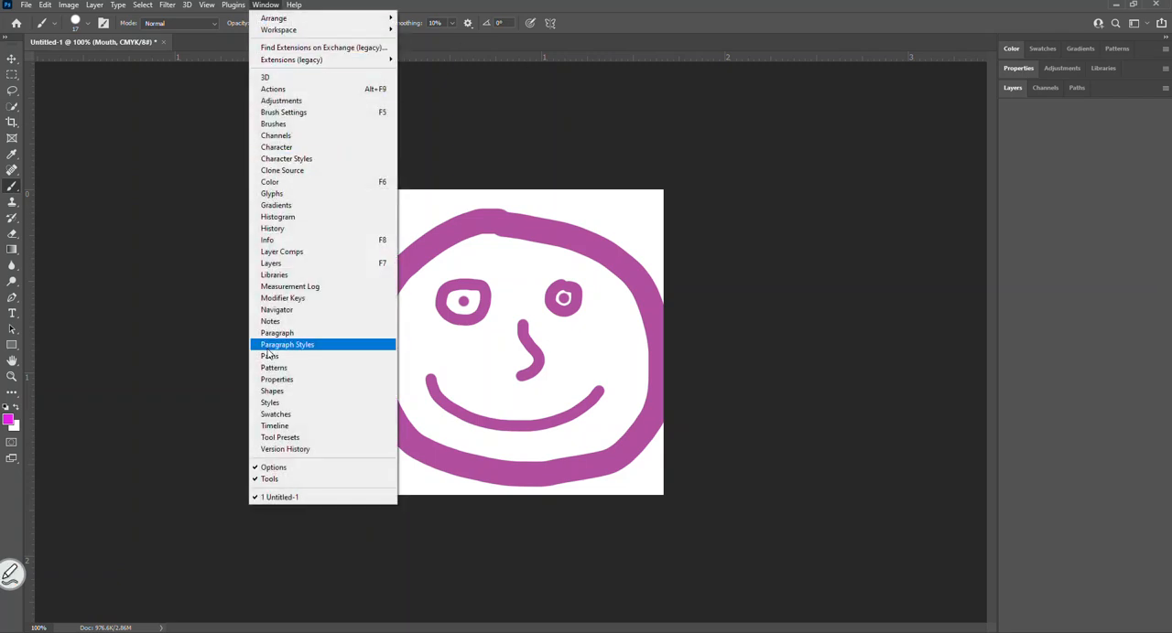
{"action": "left_click", "coordinate": [279, 125]}
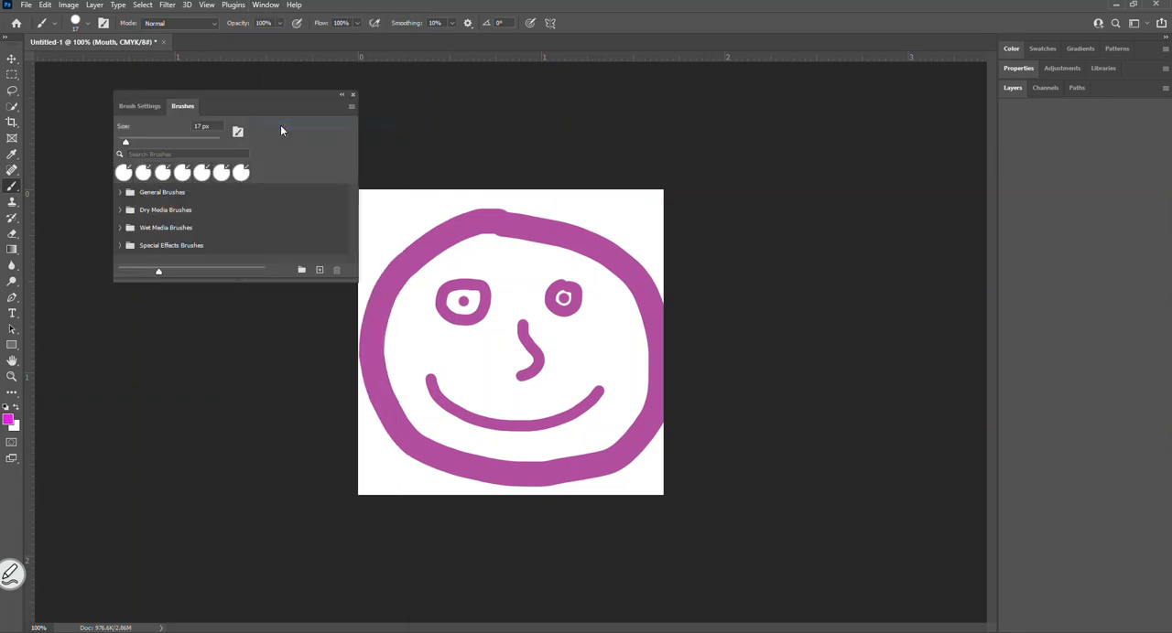
{"action": "mouse_move", "coordinate": [254, 92]}
{"action": "left_mouse_down"}
{"action": "mouse_move", "coordinate": [920, 63]}
{"action": "mouse_move", "coordinate": [904, 55]}
{"action": "mouse_move", "coordinate": [864, 68]}
{"action": "mouse_move", "coordinate": [687, 139]}
{"action": "mouse_move", "coordinate": [436, 138]}
{"action": "left_mouse_up"}
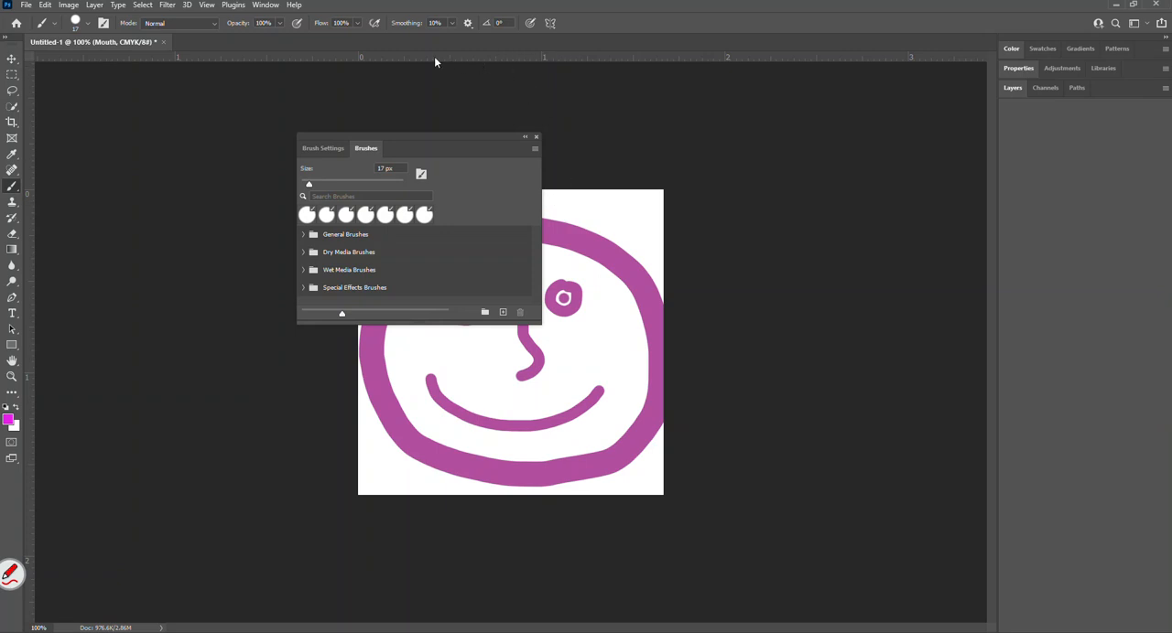
{"action": "left_click", "coordinate": [269, 5]}
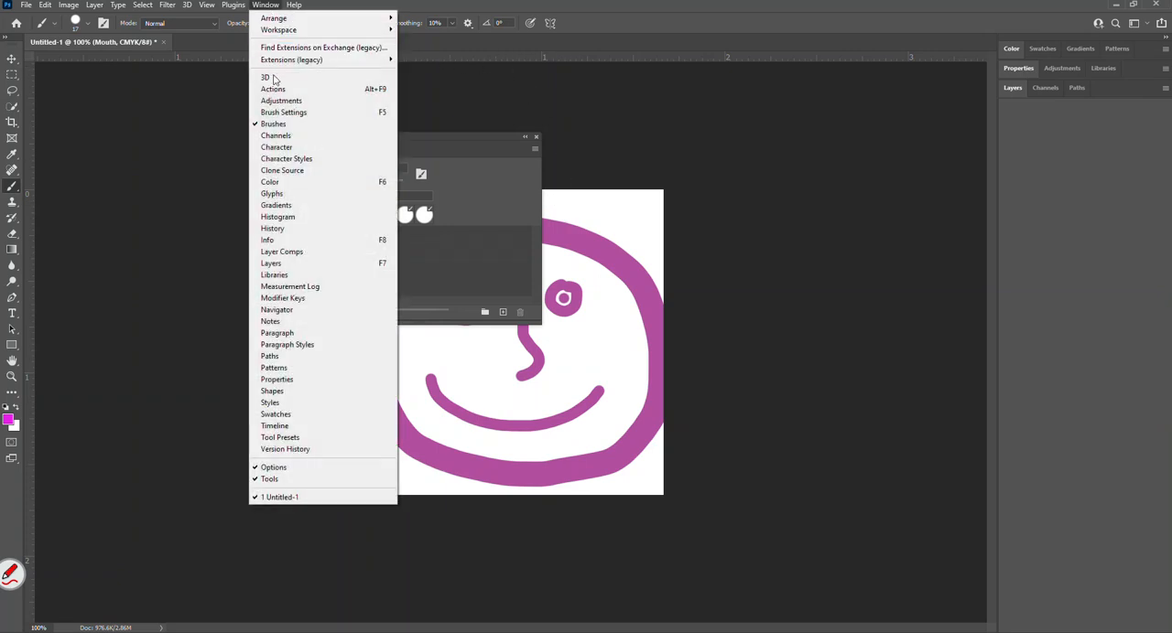
{"action": "mouse_move", "coordinate": [402, 146]}
{"action": "left_mouse_down"}
{"action": "mouse_move", "coordinate": [418, 136]}
{"action": "mouse_move", "coordinate": [406, 122]}
{"action": "mouse_move", "coordinate": [428, 132]}
{"action": "mouse_move", "coordinate": [399, 170]}
{"action": "mouse_move", "coordinate": [361, 162]}
{"action": "left_mouse_up"}
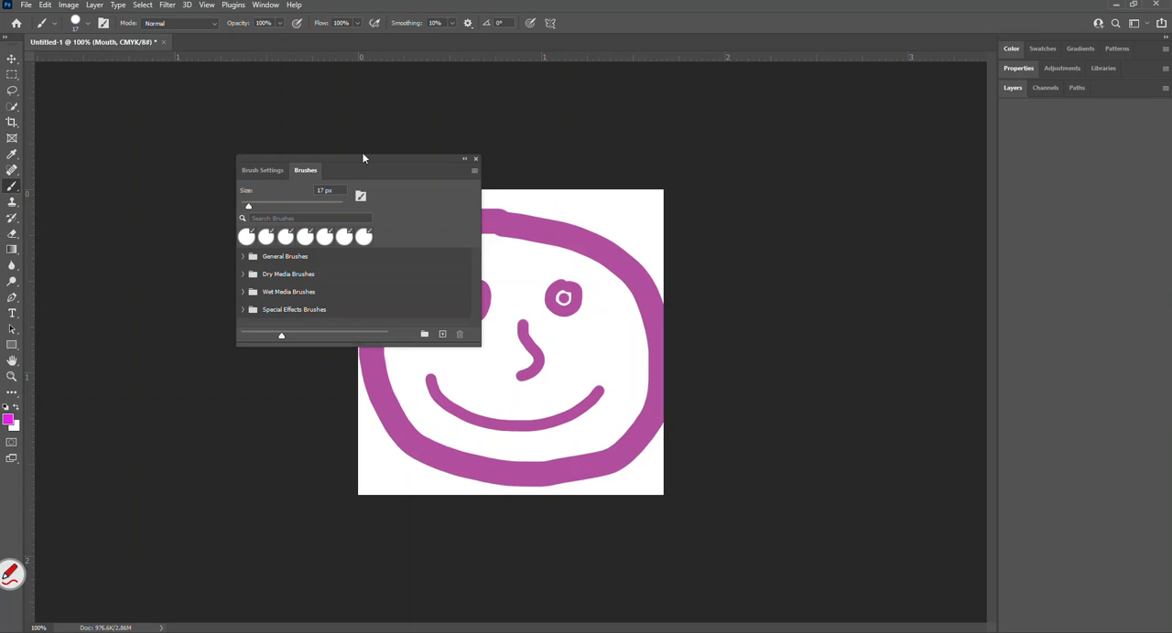
{"action": "left_click_drag", "start_coordinate": [392, 162], "coordinate": [439, 110]}
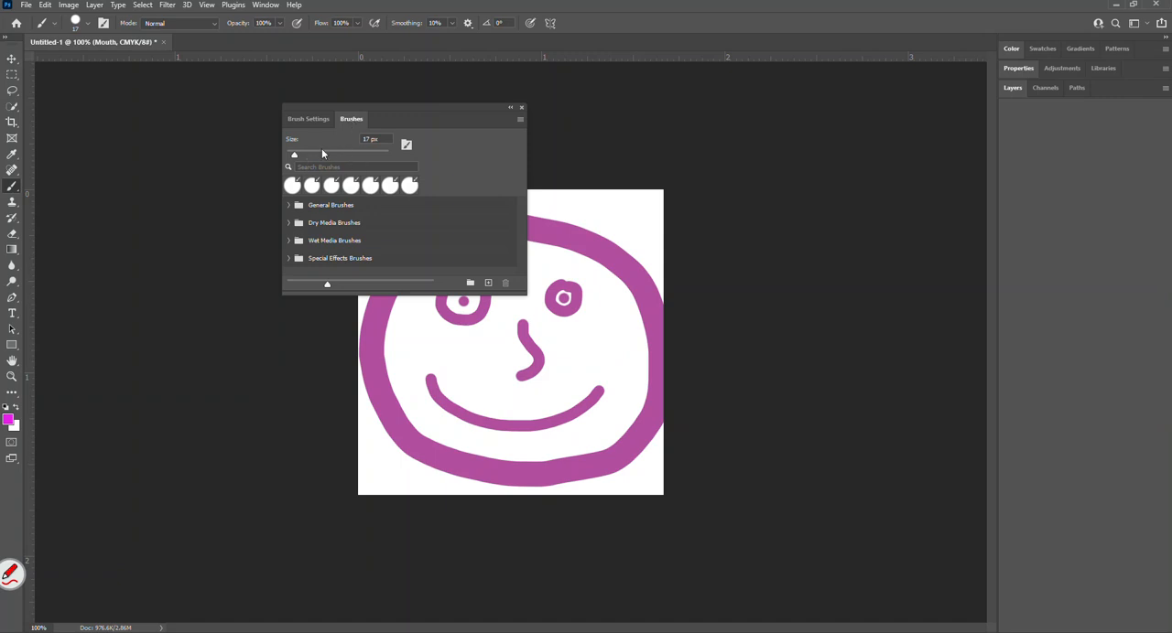
{"action": "left_click", "coordinate": [312, 119]}
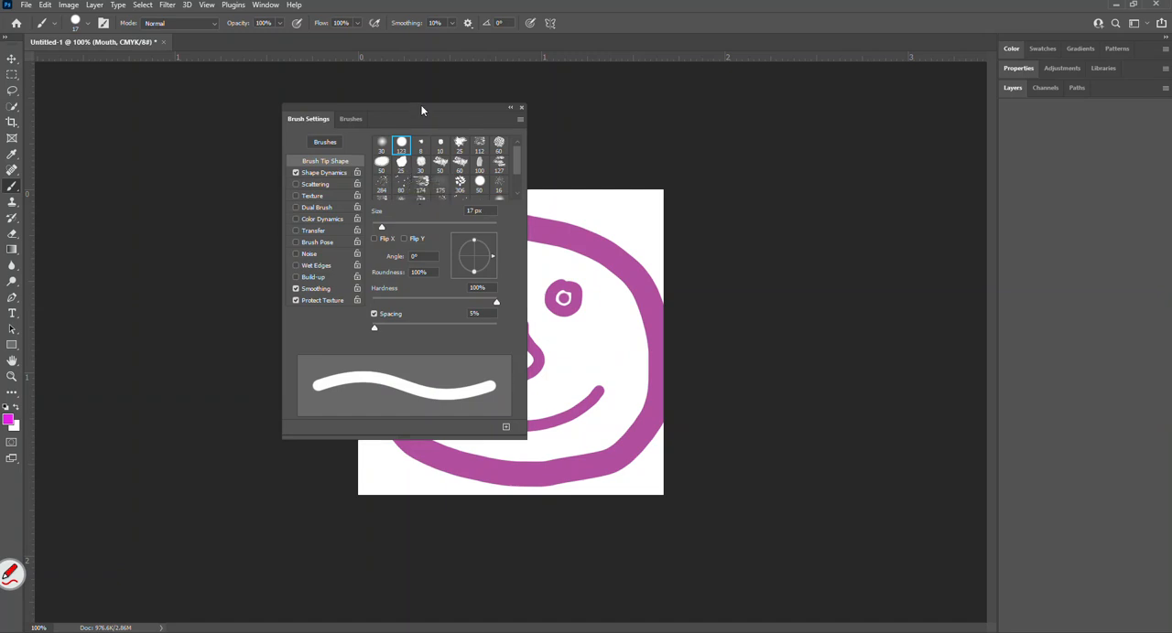
{"action": "left_click_drag", "start_coordinate": [421, 110], "coordinate": [278, 97]}
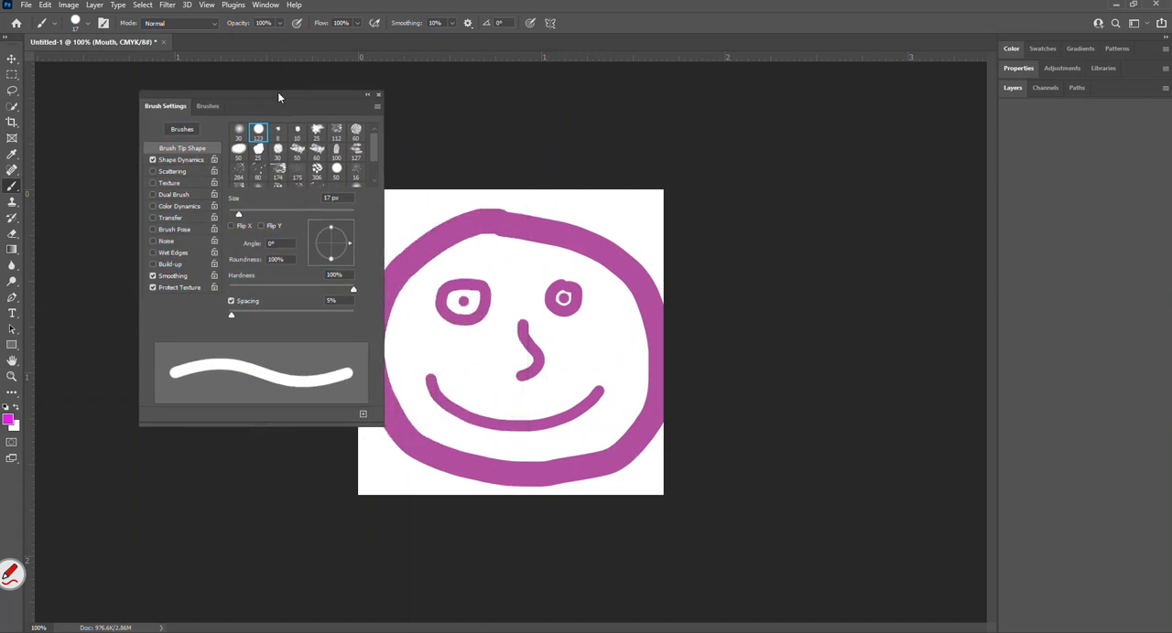
Change the foreground colour to a dark blue.
{"action": "left_click", "coordinate": [9, 422]}
{"action": "left_click", "coordinate": [418, 192]}
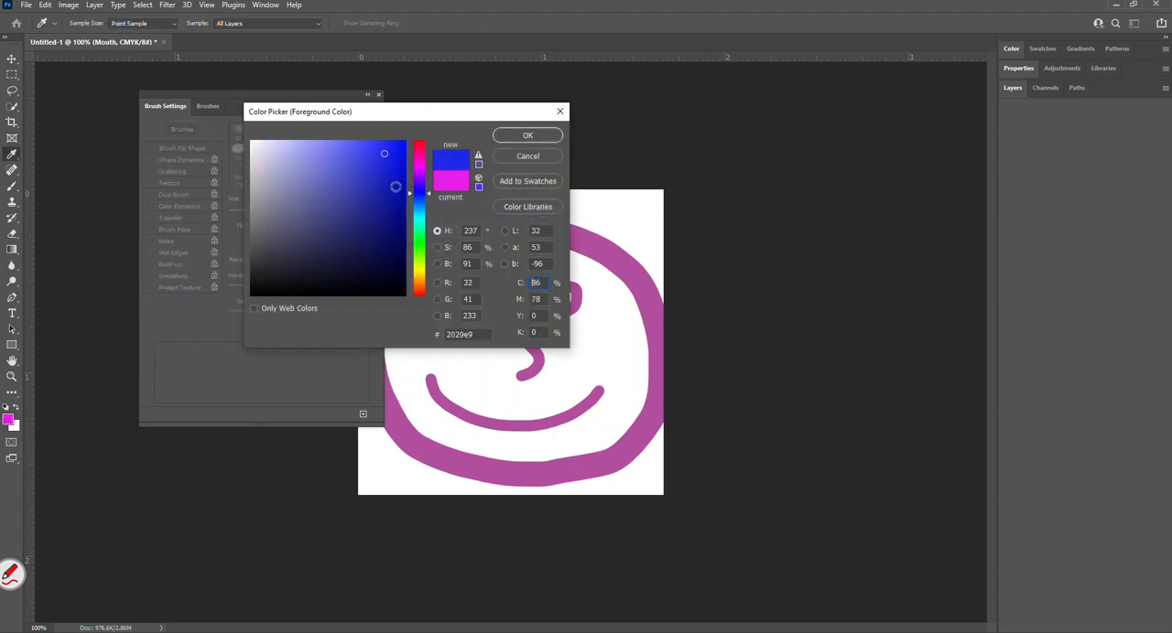
{"action": "left_click", "coordinate": [527, 134]}
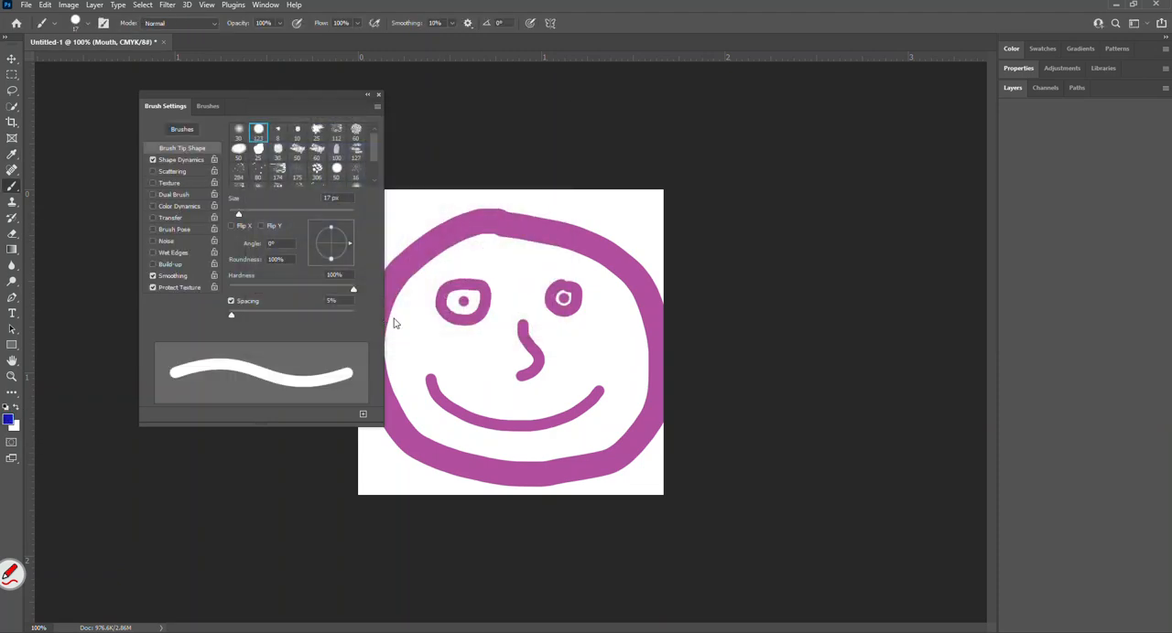
Set the brush size to 58 px and the hardness to 22%.
{"action": "mouse_move", "coordinate": [238, 215]}
{"action": "left_mouse_down"}
{"action": "mouse_move", "coordinate": [323, 216]}
{"action": "mouse_move", "coordinate": [252, 215]}
{"action": "left_mouse_up"}
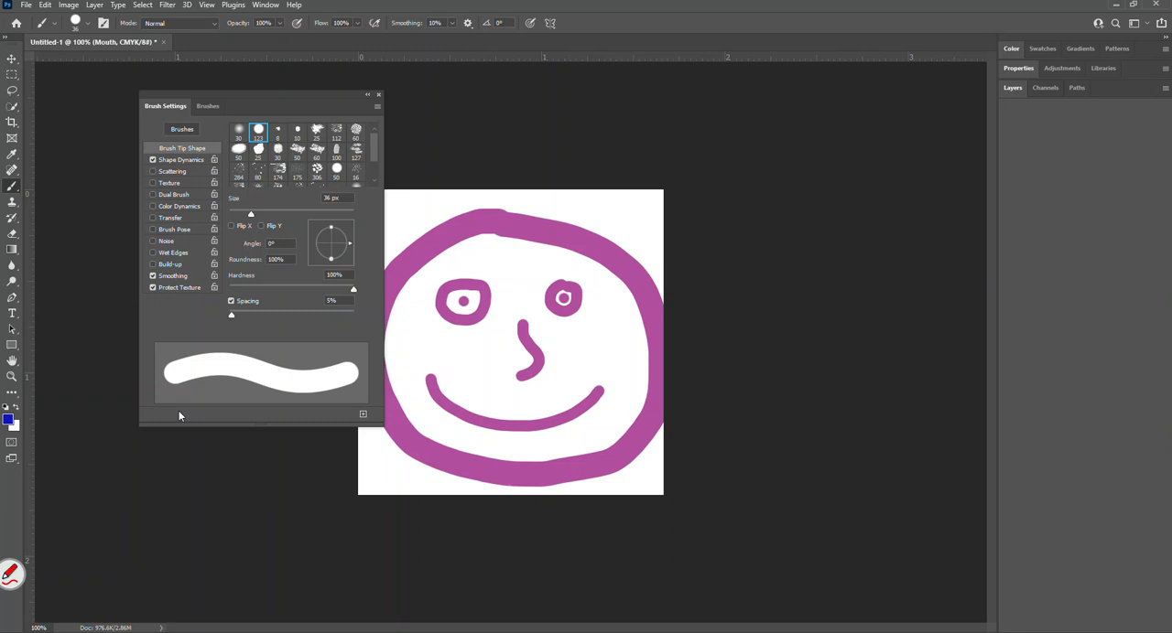
{"action": "mouse_move", "coordinate": [254, 216]}
{"action": "left_mouse_down"}
{"action": "mouse_move", "coordinate": [293, 214]}
{"action": "mouse_move", "coordinate": [237, 221]}
{"action": "mouse_move", "coordinate": [266, 217]}
{"action": "left_mouse_up"}
{"action": "mouse_move", "coordinate": [354, 289]}
{"action": "left_mouse_down"}
{"action": "mouse_move", "coordinate": [233, 292]}
{"action": "mouse_move", "coordinate": [356, 290]}
{"action": "left_mouse_up"}
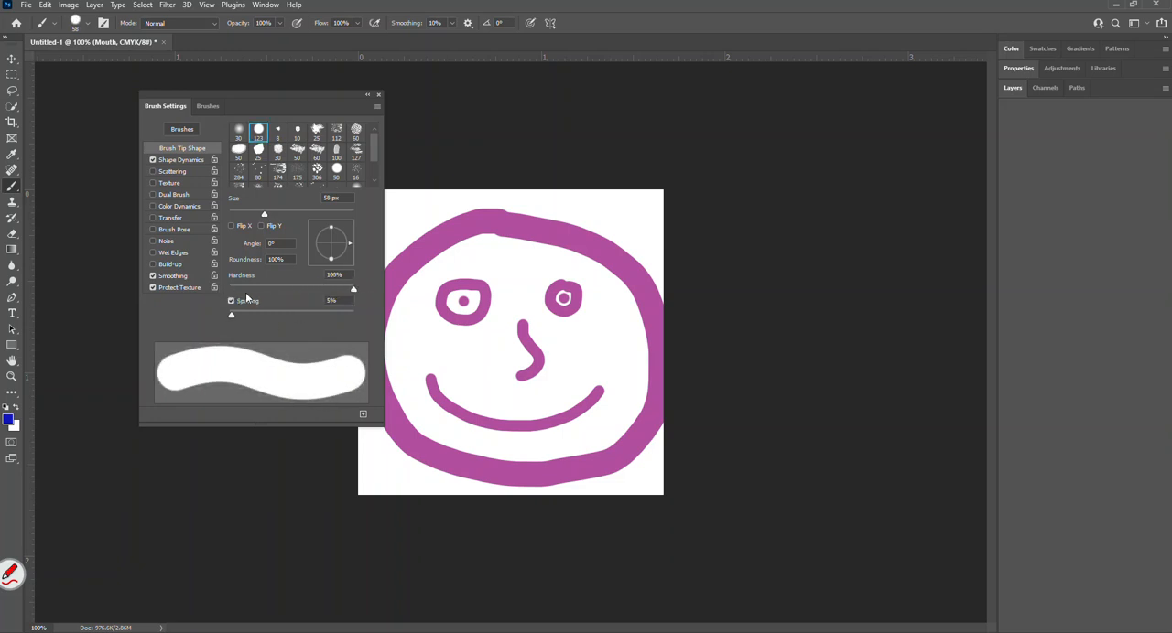
{"action": "left_click_drag", "start_coordinate": [349, 292], "coordinate": [255, 293]}
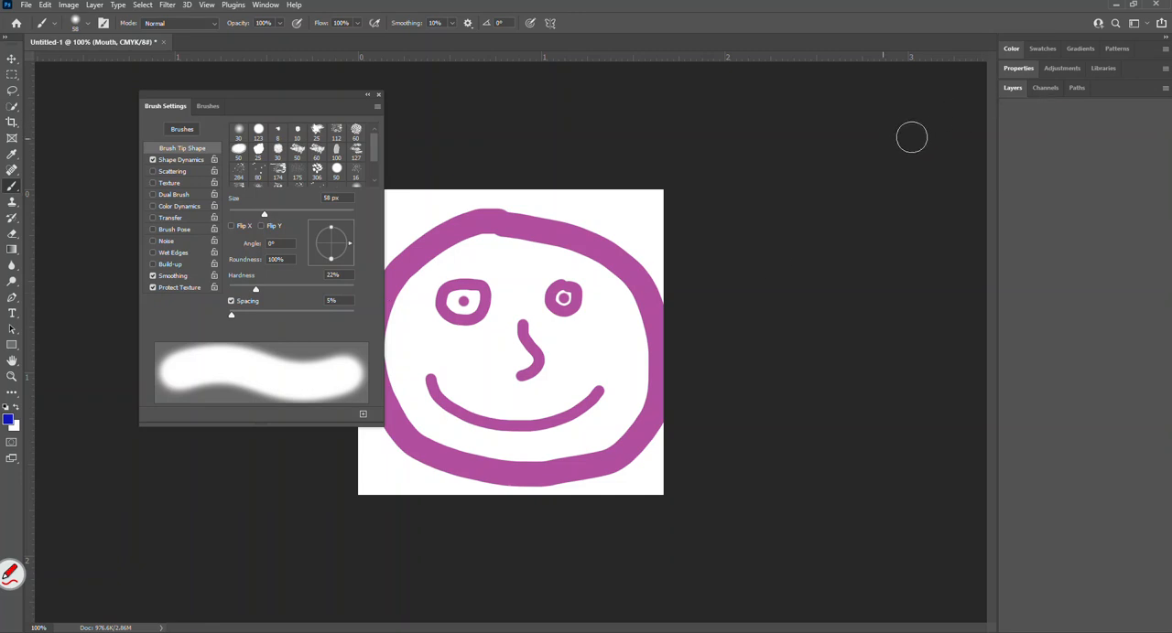
Delete the Mouth, Nose, Eyes and Face layers and add a new empty layer above the Background.
{"action": "left_click", "coordinate": [1010, 90]}
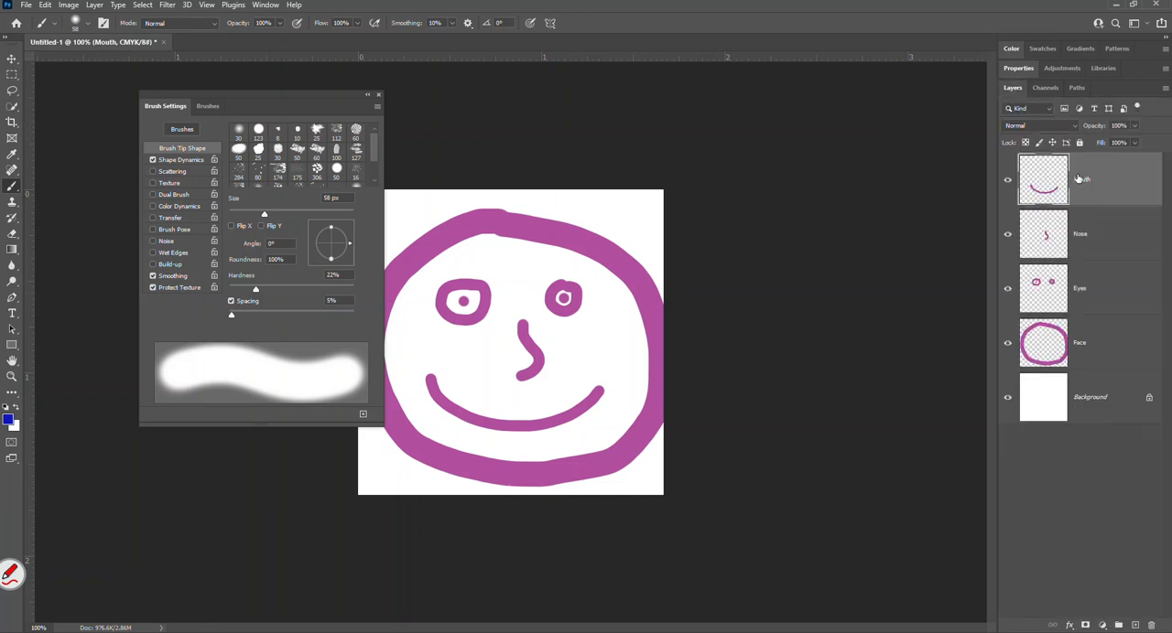
{"action": "key", "text": "Delete"}
{"action": "key", "text": "Delete"}
{"action": "key", "text": "Delete"}
{"action": "key", "text": "Delete"}
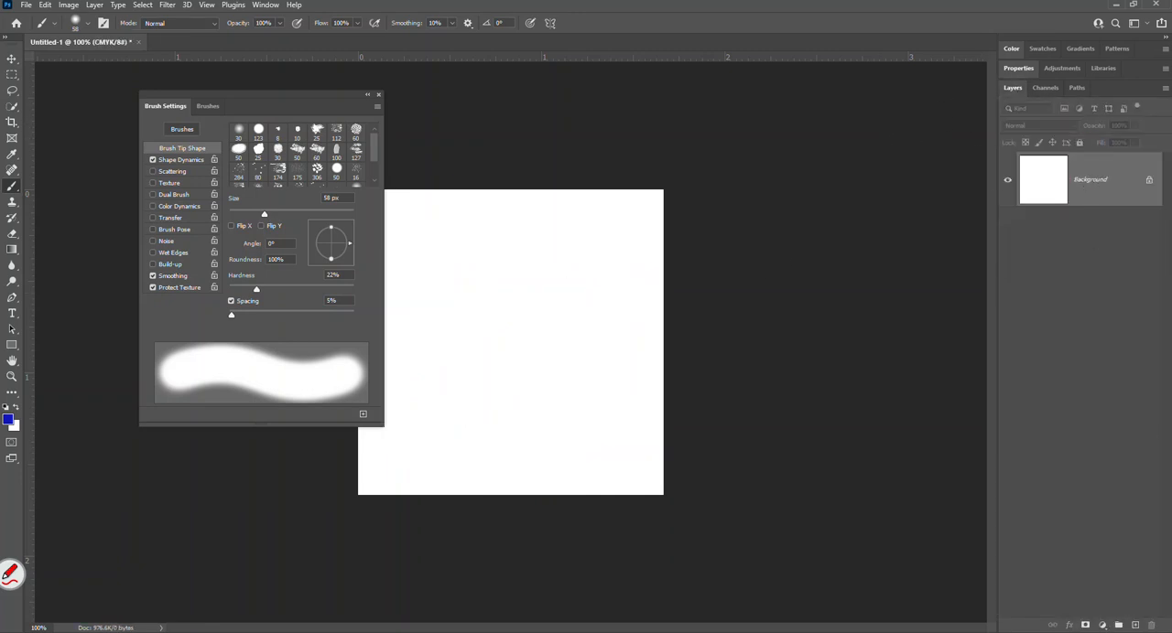
{"action": "left_click", "coordinate": [1135, 625]}
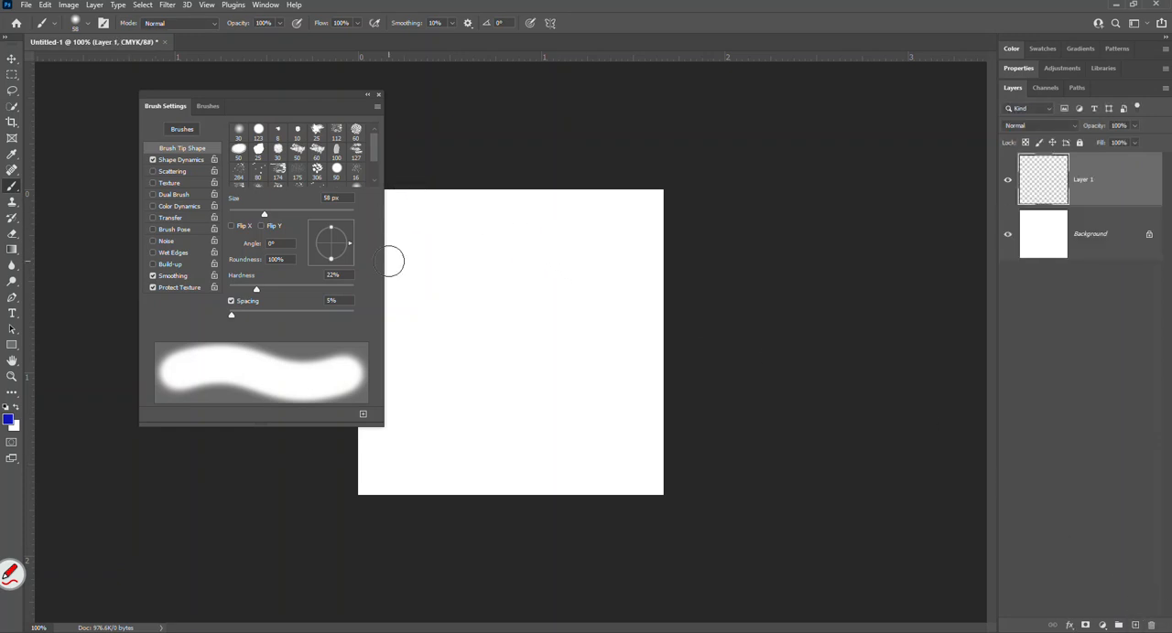
Set the brush hardness to 100% and spacing to 27%, and paint a wavy blue stroke diagonally across the new layer.
{"action": "left_click_drag", "start_coordinate": [258, 289], "coordinate": [353, 290]}
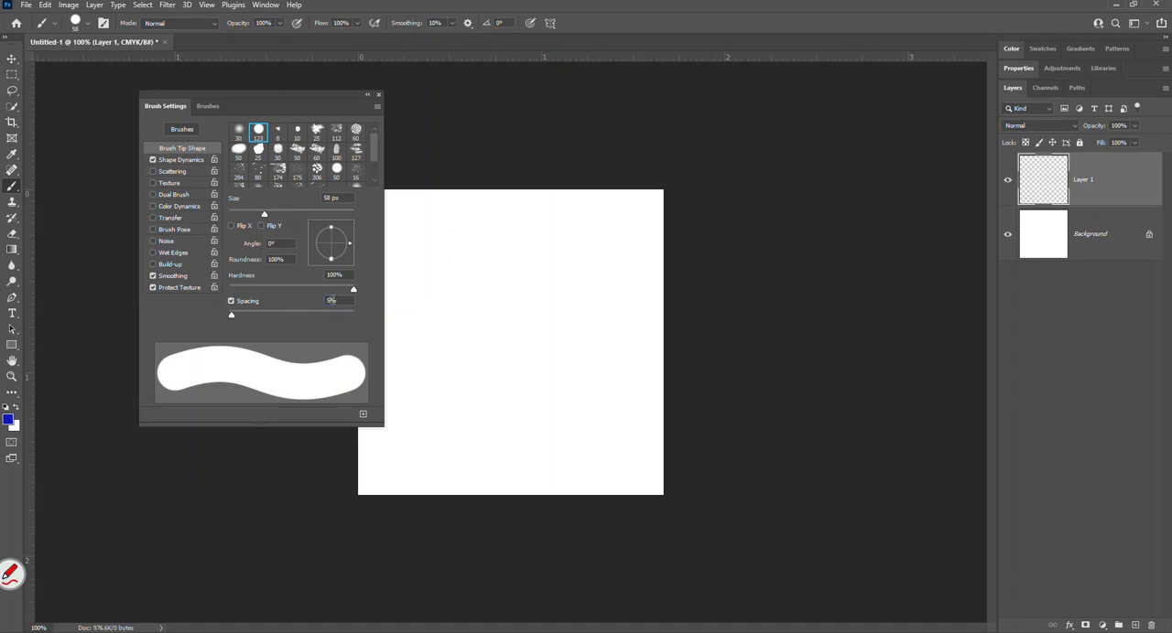
{"action": "type", "text": "27"}
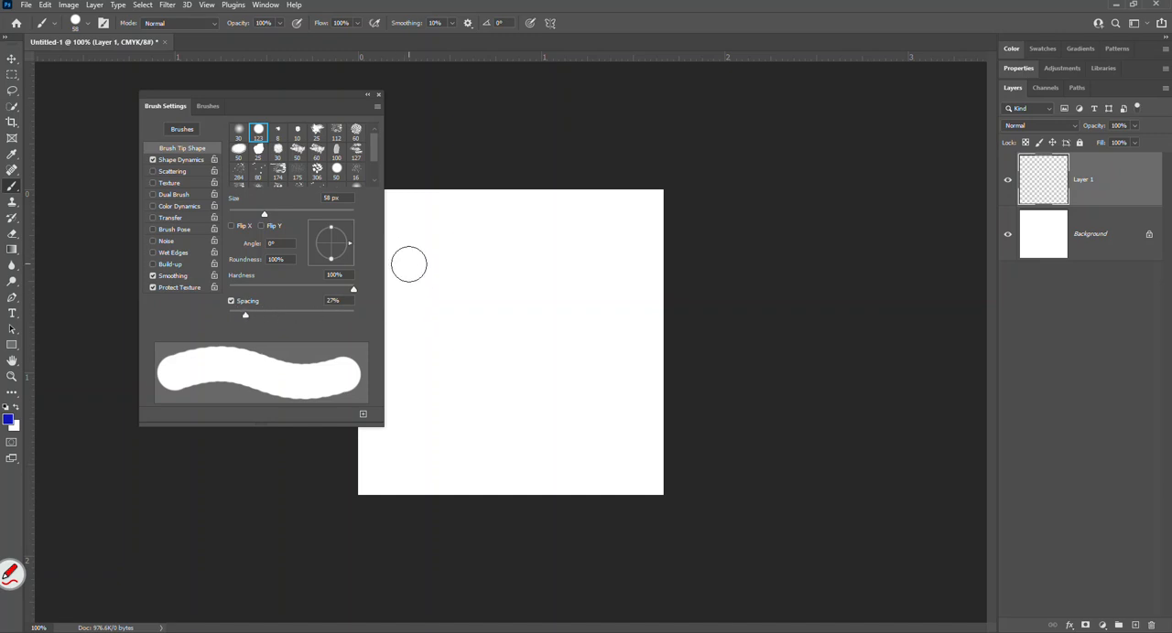
{"action": "mouse_move", "coordinate": [407, 273]}
{"action": "left_mouse_down"}
{"action": "mouse_move", "coordinate": [467, 313]}
{"action": "mouse_move", "coordinate": [512, 386]}
{"action": "mouse_move", "coordinate": [596, 417]}
{"action": "left_mouse_up"}
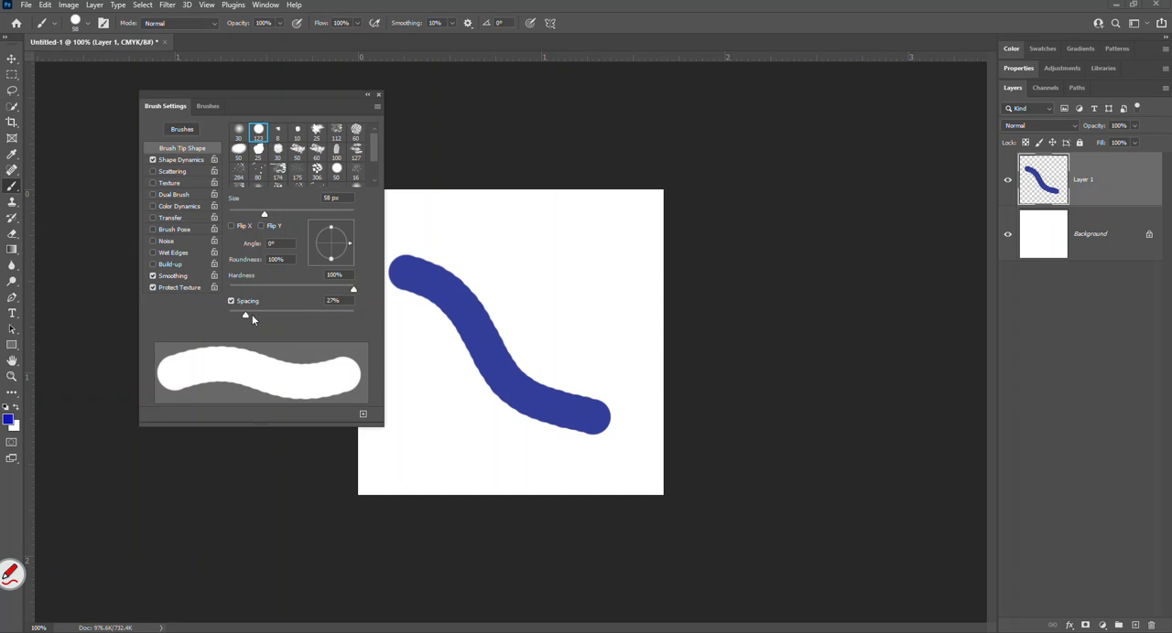
Paint a wavy diagonal stroke and a short horizontal one at 1% brush spacing, and another short stroke at 48% spacing.
{"action": "left_click_drag", "start_coordinate": [244, 316], "coordinate": [229, 319]}
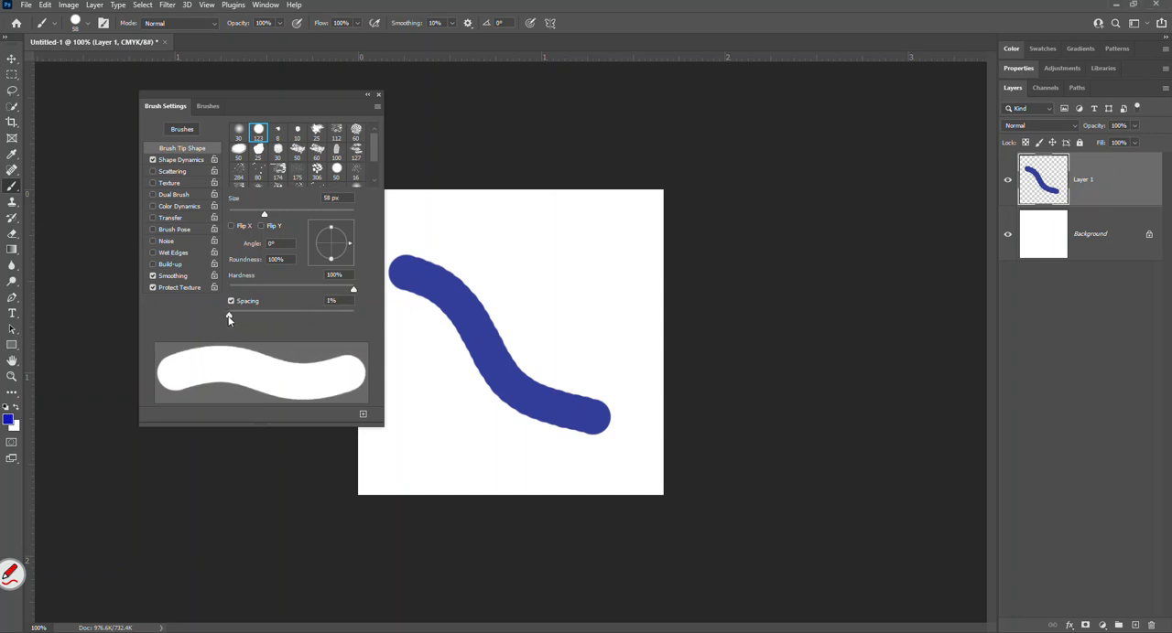
{"action": "mouse_move", "coordinate": [443, 236]}
{"action": "left_mouse_down"}
{"action": "mouse_move", "coordinate": [488, 249]}
{"action": "mouse_move", "coordinate": [555, 338]}
{"action": "mouse_move", "coordinate": [616, 356]}
{"action": "left_mouse_up"}
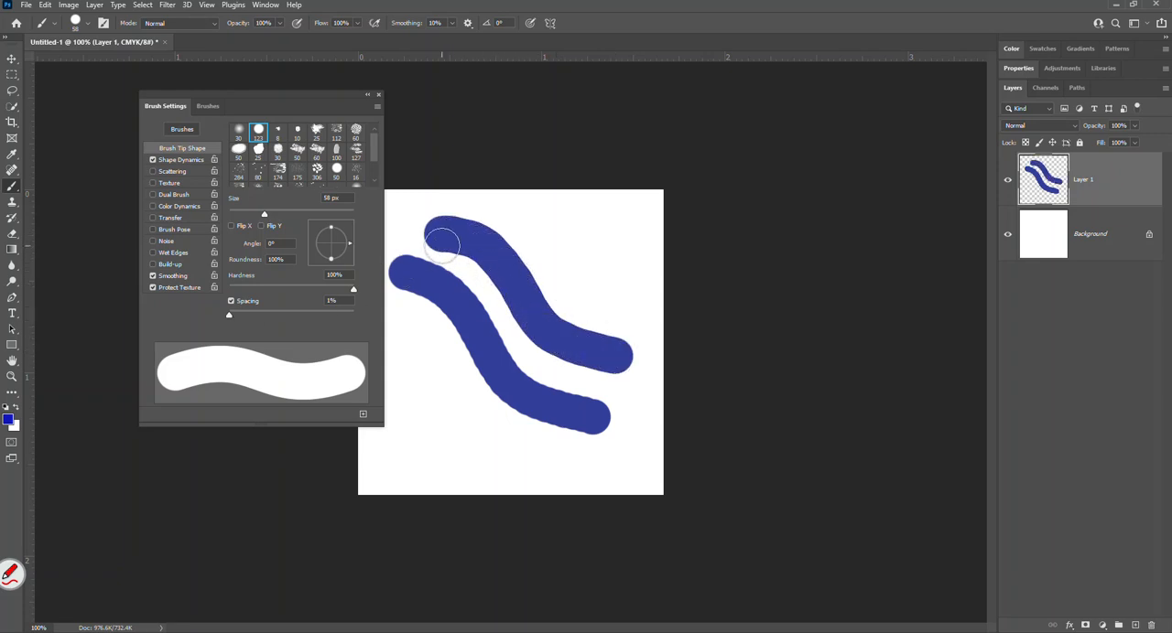
{"action": "left_click_drag", "start_coordinate": [535, 226], "coordinate": [629, 228]}
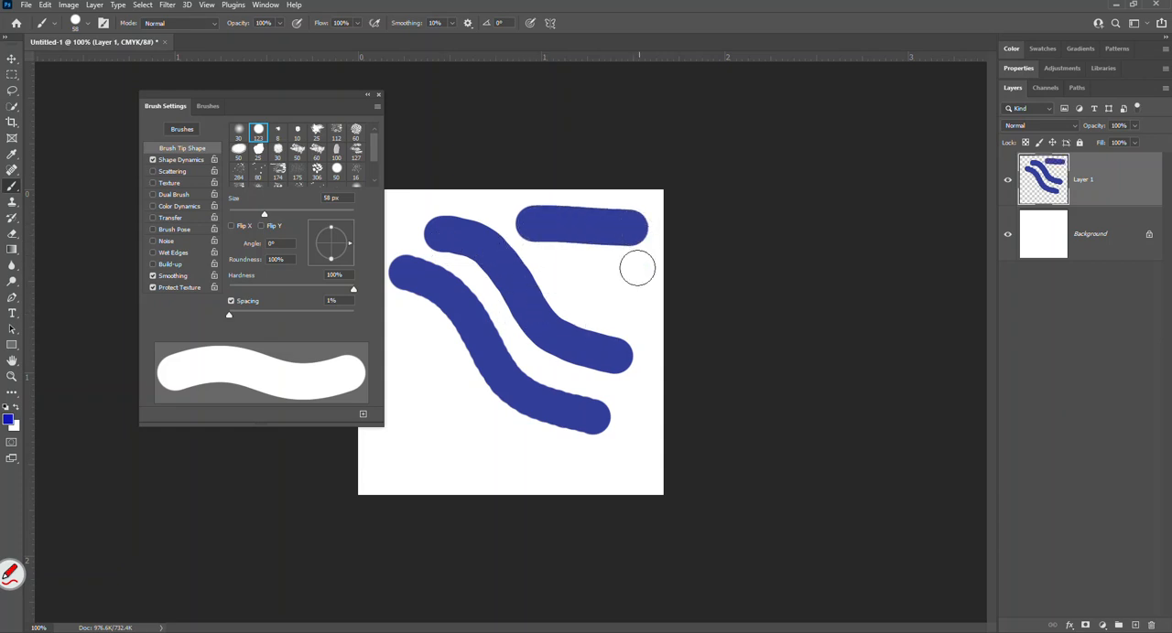
{"action": "left_click_drag", "start_coordinate": [229, 315], "coordinate": [258, 315]}
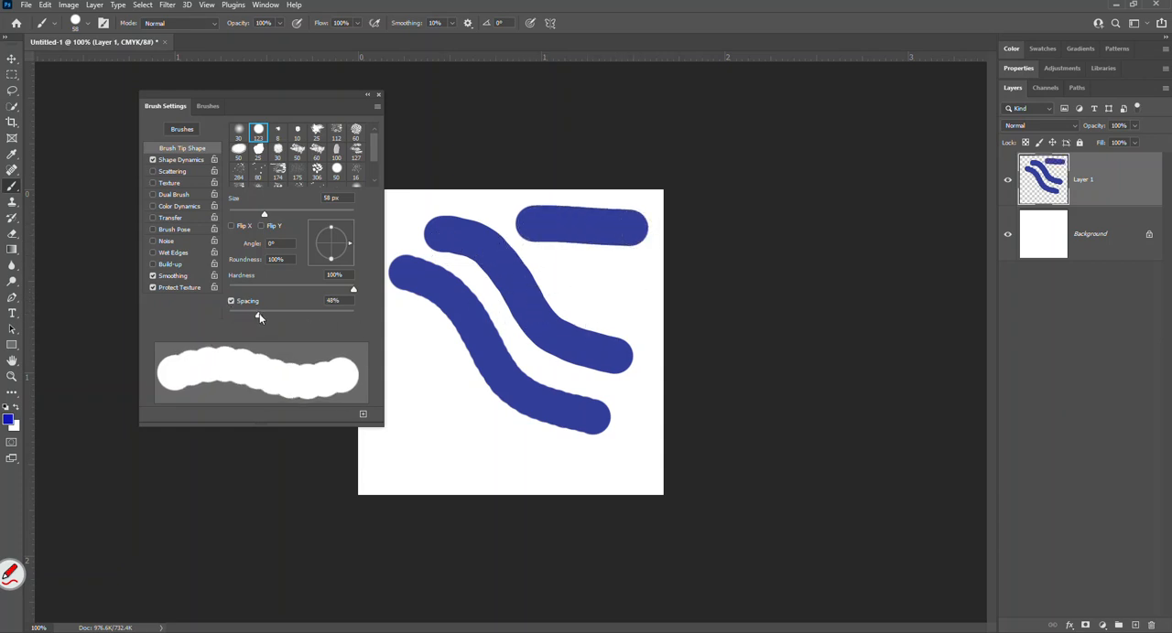
{"action": "left_click_drag", "start_coordinate": [573, 274], "coordinate": [639, 277]}
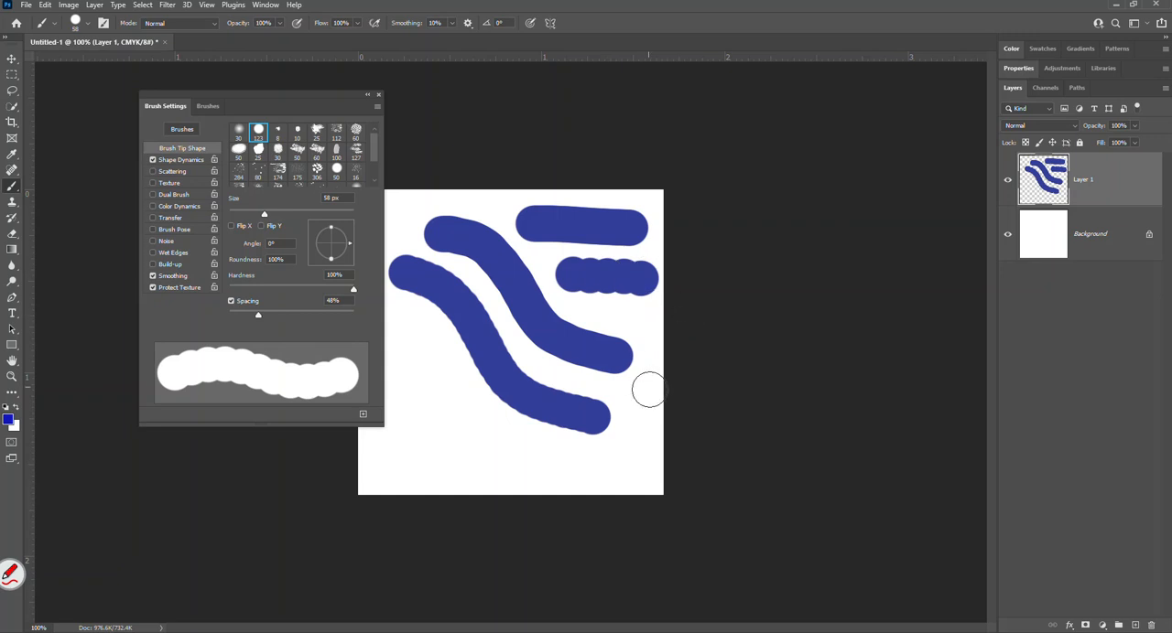
Undo all the blue strokes painted on Layer 1.
{"action": "key", "text": "ctrl+z"}
{"action": "key", "text": "ctrl+z"}
{"action": "key", "text": "ctrl+z"}
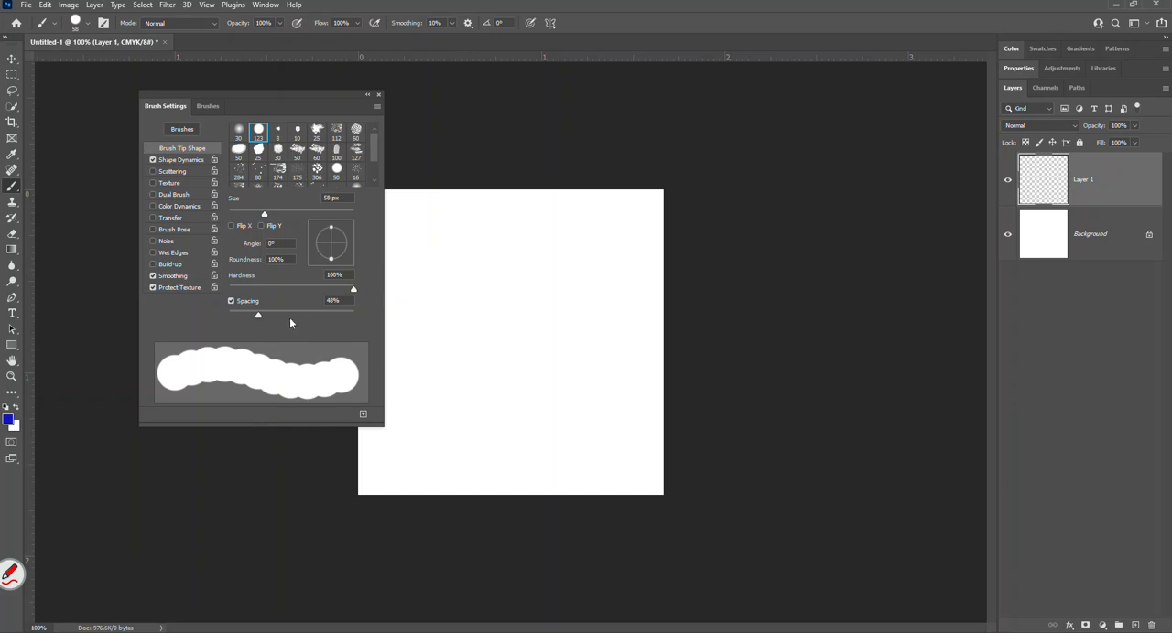
Paint one diagonal stroke at 1% spacing and another below it at 143% spacing, and undo both.
{"action": "left_click_drag", "start_coordinate": [256, 314], "coordinate": [219, 313]}
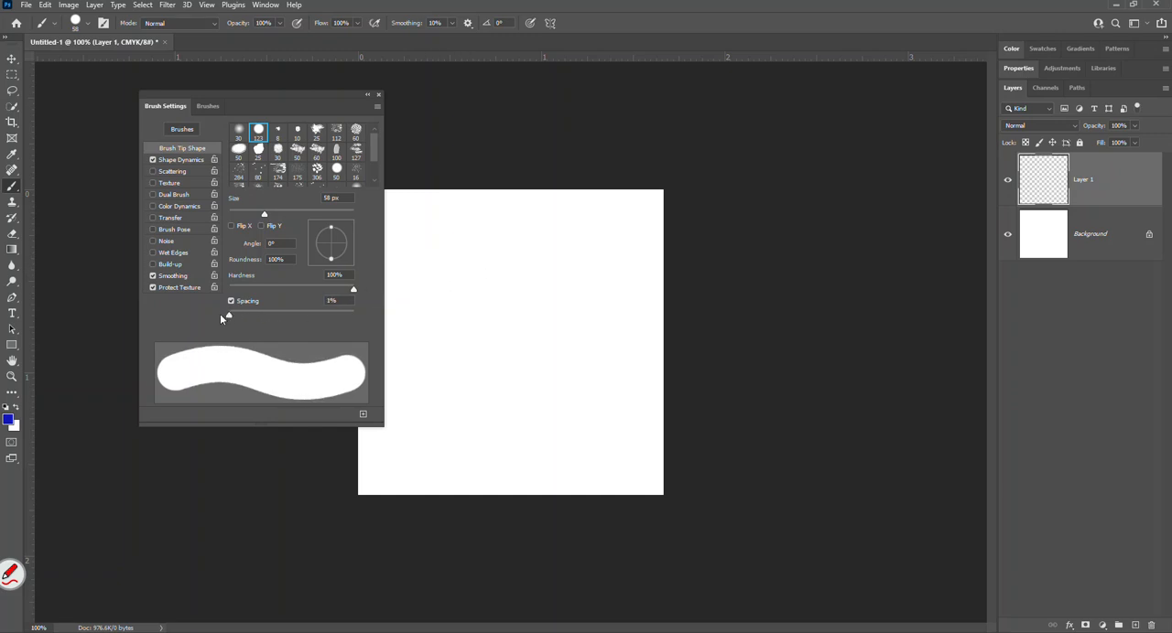
{"action": "left_click_drag", "start_coordinate": [408, 269], "coordinate": [631, 363]}
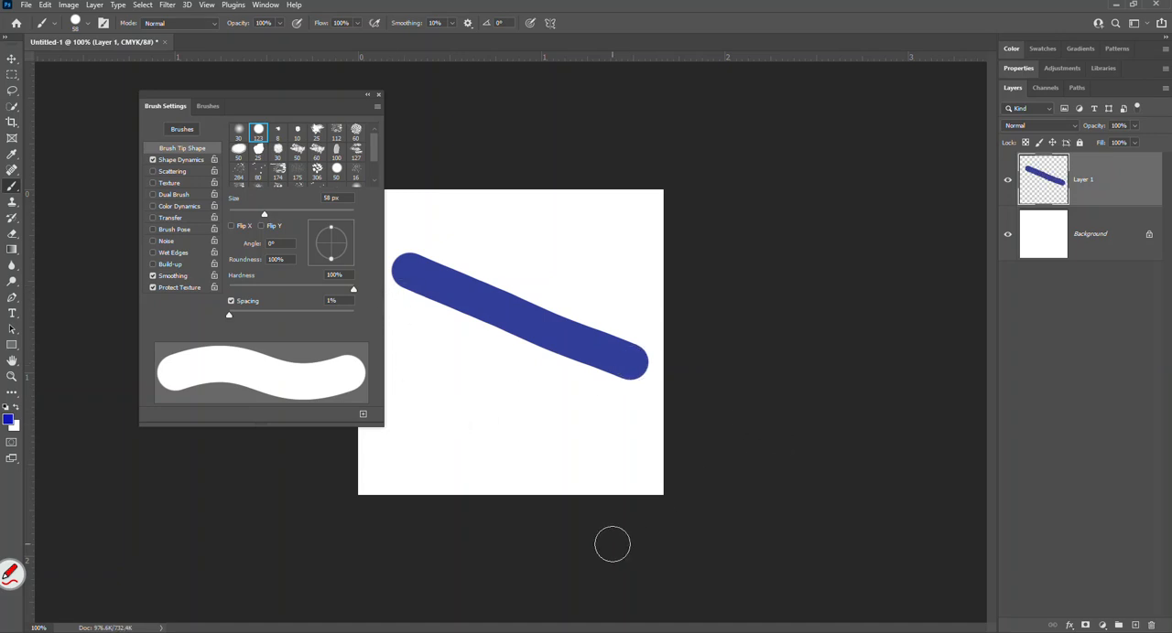
{"action": "left_click_drag", "start_coordinate": [229, 316], "coordinate": [304, 324]}
{"action": "mouse_move", "coordinate": [402, 368]}
{"action": "left_mouse_down"}
{"action": "mouse_move", "coordinate": [506, 418]}
{"action": "mouse_move", "coordinate": [635, 457]}
{"action": "left_mouse_up"}
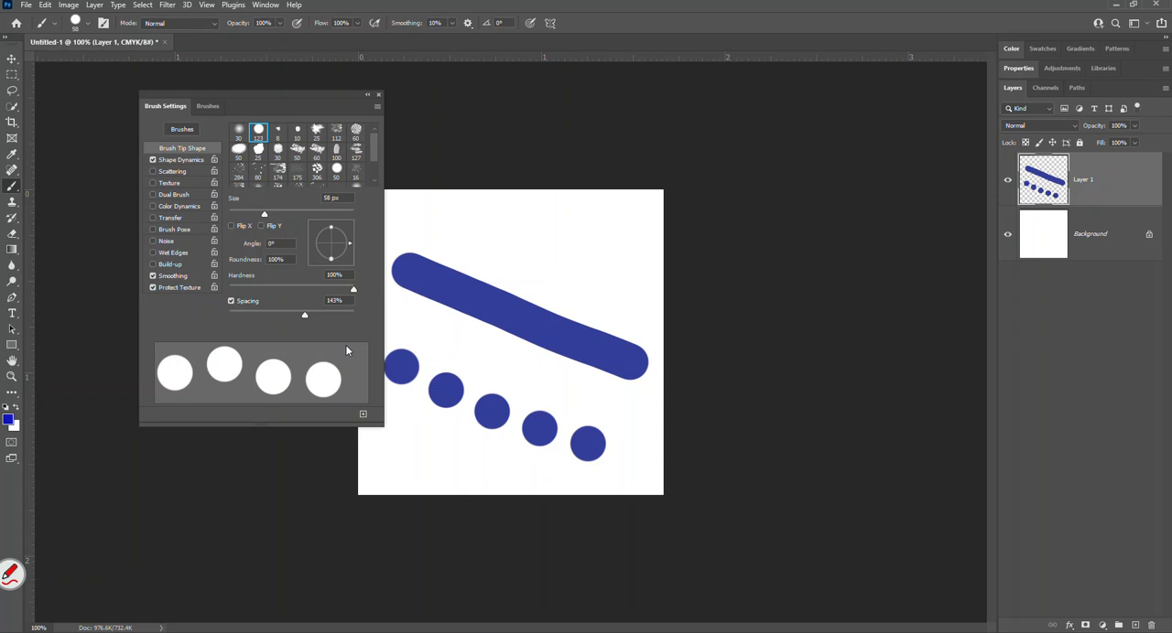
{"action": "key", "text": "ctrl+z"}
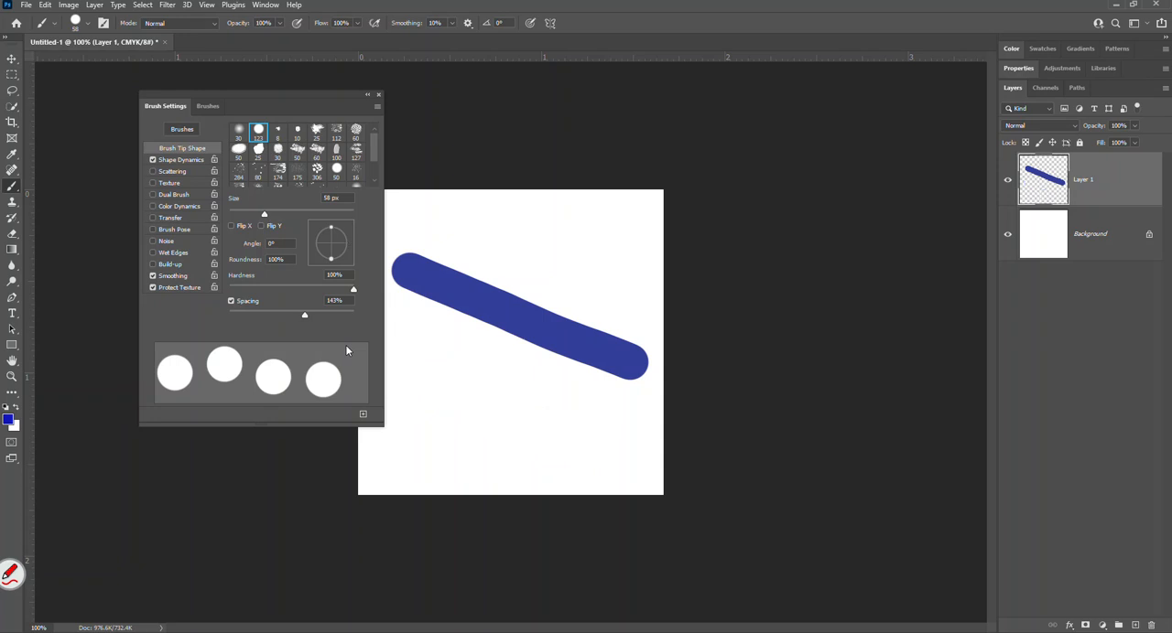
{"action": "key", "text": "ctrl+z"}
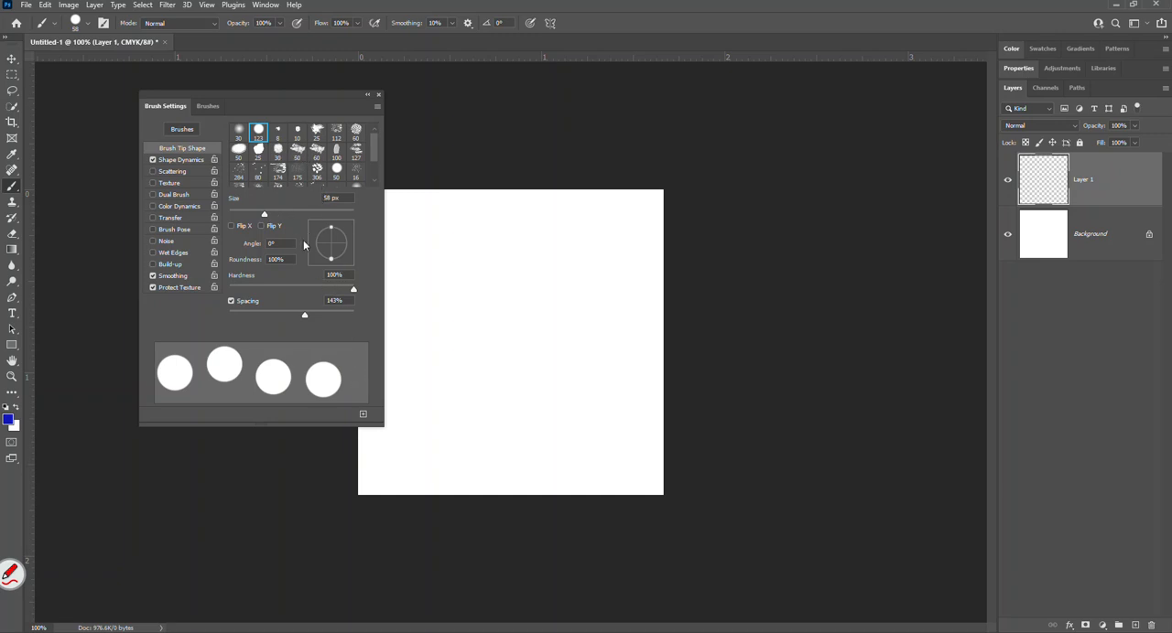
Set the brush tip to a -143° angle and 71% roundness, and try Flip Y and Flip X on and off.
{"action": "mouse_move", "coordinate": [330, 261]}
{"action": "left_mouse_down"}
{"action": "mouse_move", "coordinate": [345, 243]}
{"action": "mouse_move", "coordinate": [339, 262]}
{"action": "mouse_move", "coordinate": [319, 251]}
{"action": "mouse_move", "coordinate": [346, 253]}
{"action": "mouse_move", "coordinate": [320, 252]}
{"action": "mouse_move", "coordinate": [329, 248]}
{"action": "mouse_move", "coordinate": [344, 260]}
{"action": "mouse_move", "coordinate": [322, 263]}
{"action": "mouse_move", "coordinate": [333, 262]}
{"action": "mouse_move", "coordinate": [319, 249]}
{"action": "left_mouse_up"}
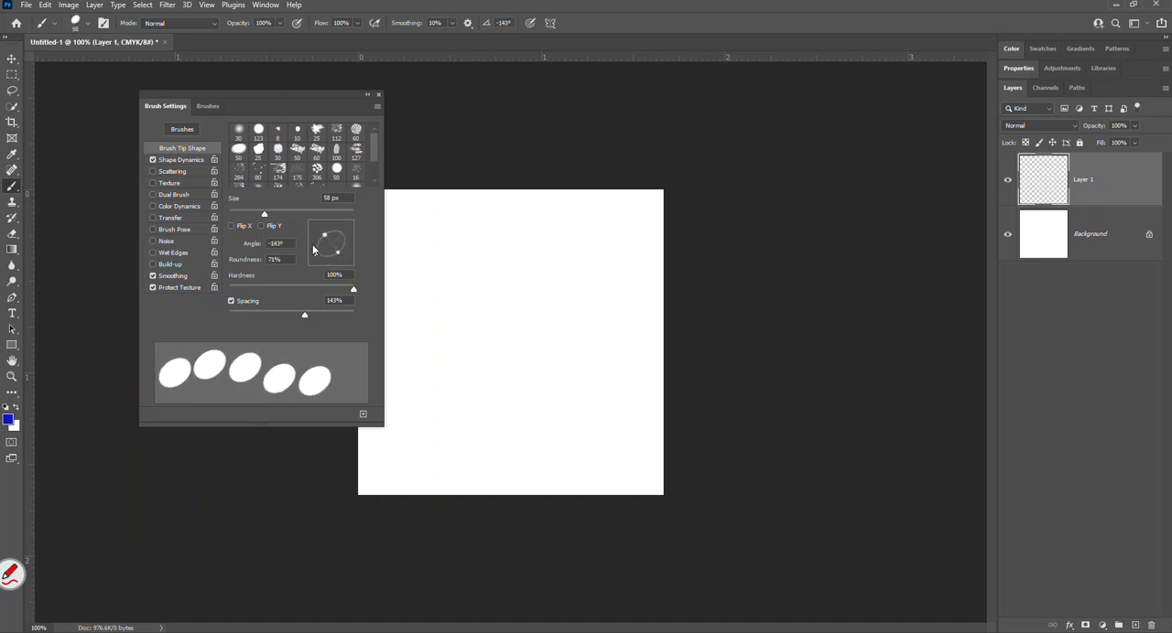
{"action": "left_click", "coordinate": [262, 226]}
{"action": "left_click", "coordinate": [263, 226]}
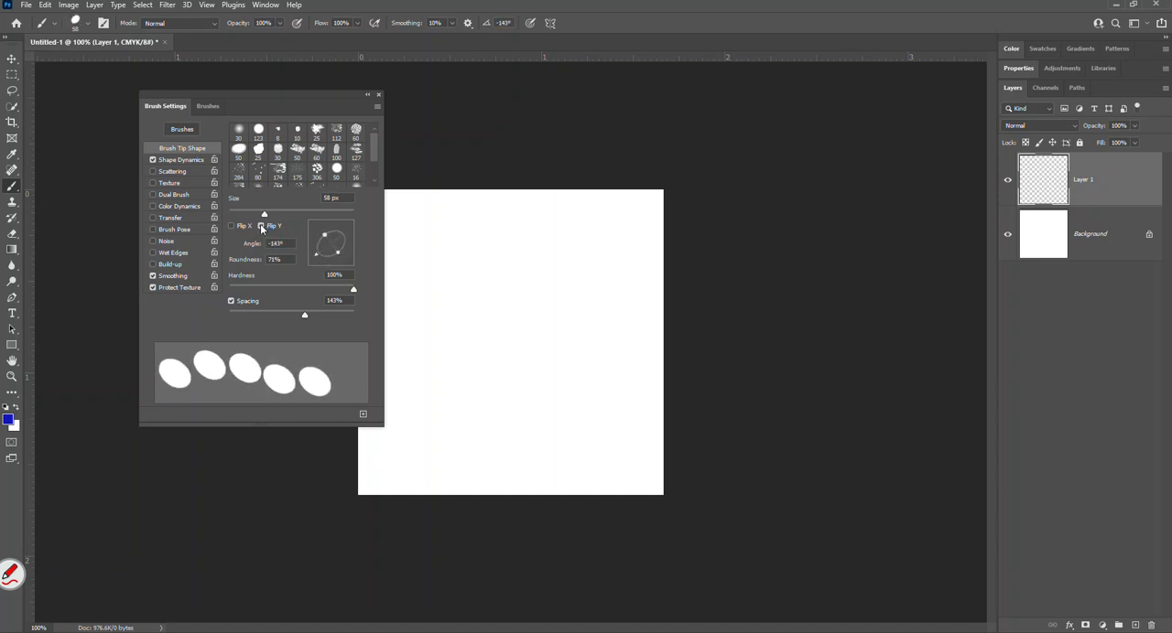
{"action": "left_click", "coordinate": [232, 226]}
{"action": "left_click", "coordinate": [232, 226]}
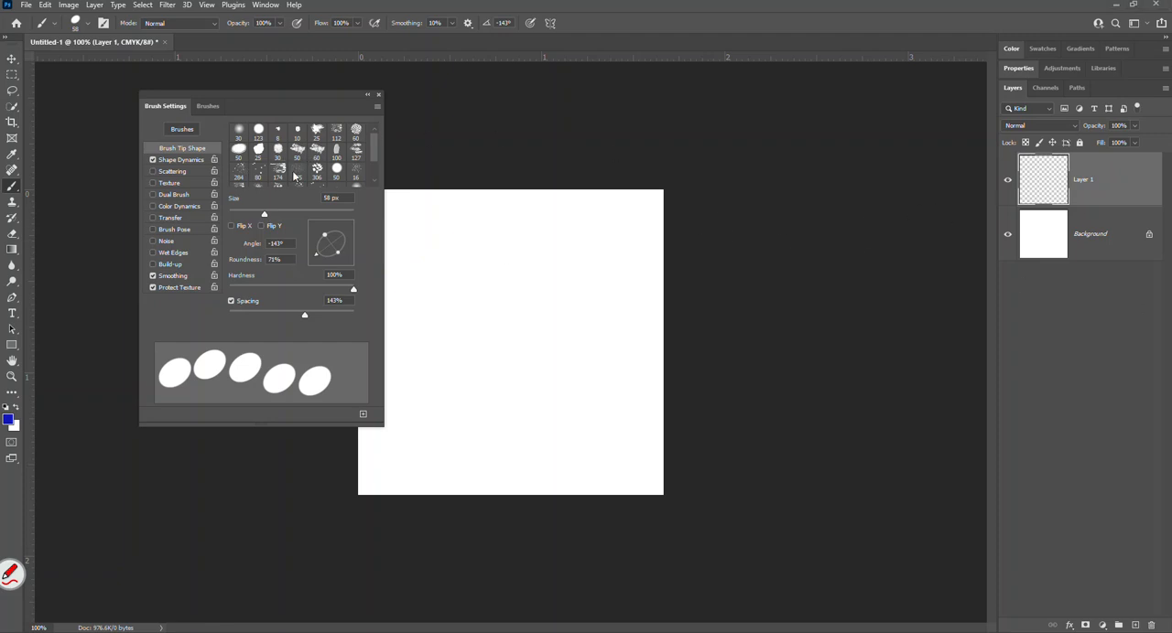
Choose the 25 px ragged splatter brush tip and set its size to 79 px and spacing to 239%.
{"action": "scroll", "coordinate": [374, 167], "scroll_direction": "down", "scroll_amount": 1}
{"action": "scroll", "coordinate": [374, 167], "scroll_direction": "up", "scroll_amount": 2}
{"action": "left_click", "coordinate": [317, 132]}
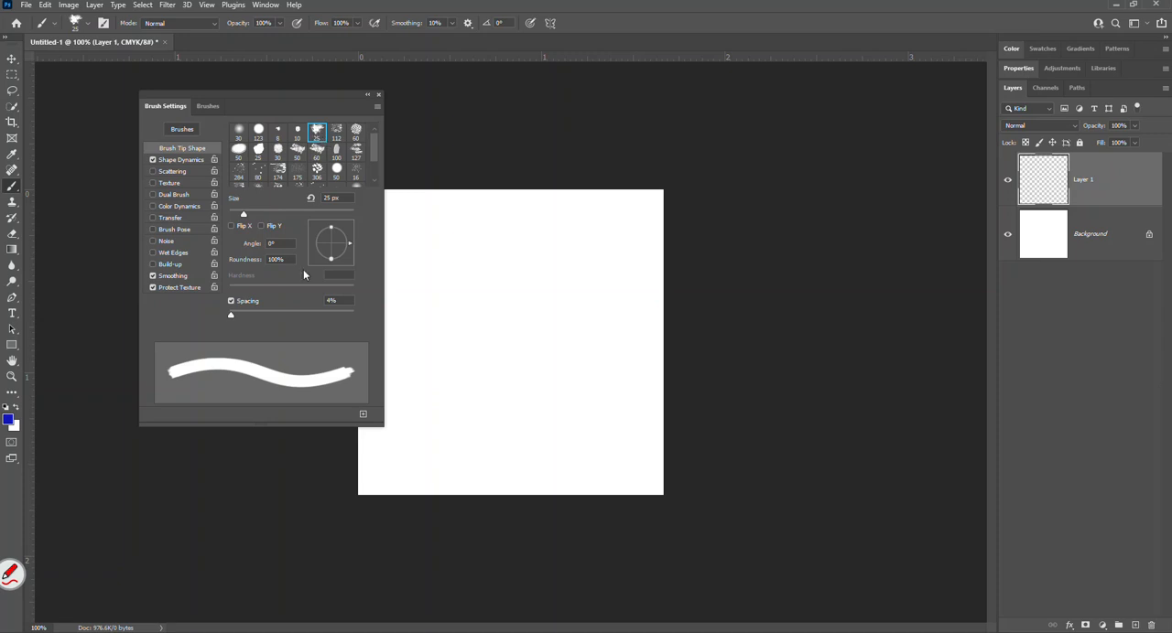
{"action": "left_click_drag", "start_coordinate": [235, 316], "coordinate": [318, 322]}
{"action": "left_click_drag", "start_coordinate": [243, 214], "coordinate": [275, 224]}
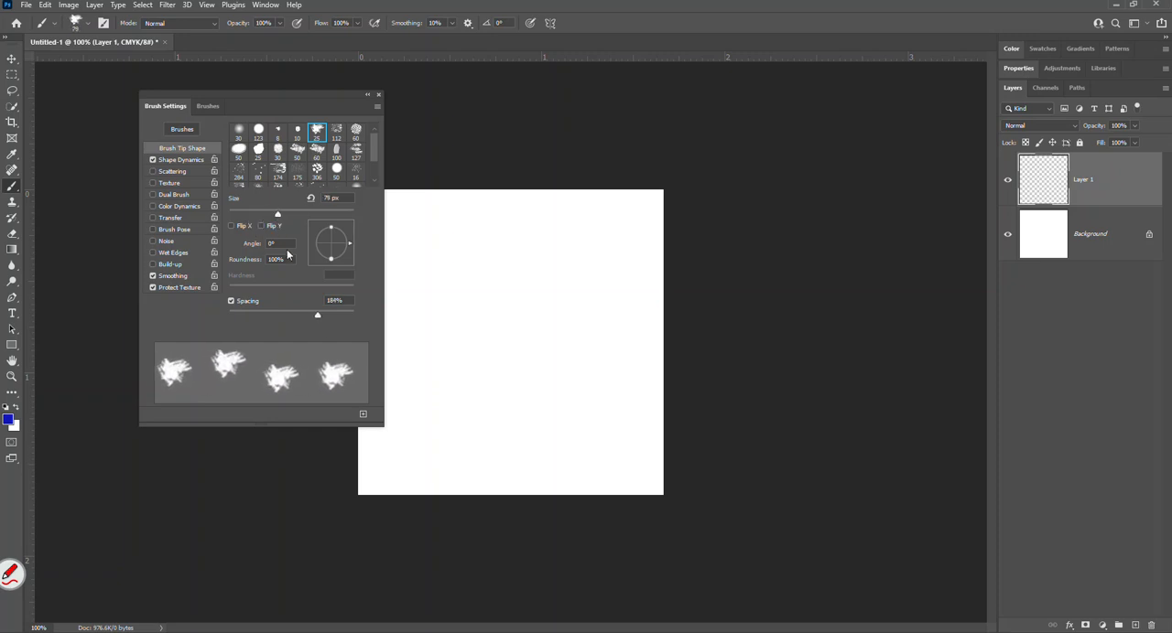
{"action": "left_click_drag", "start_coordinate": [316, 314], "coordinate": [324, 314]}
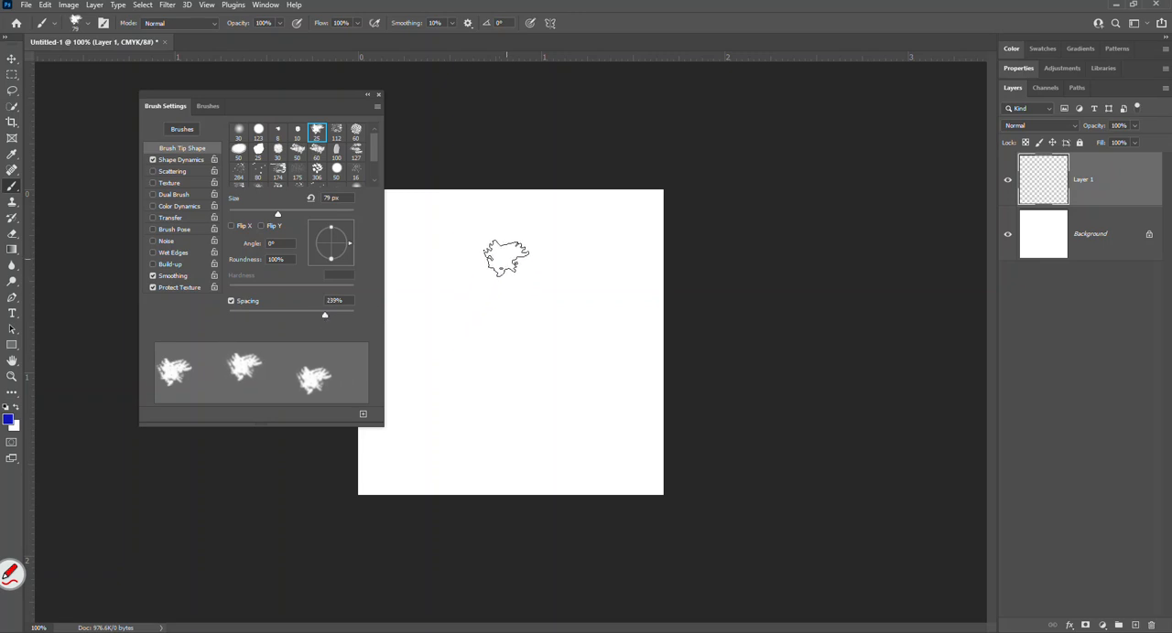
Stamp four separate splatter marks on the canvas and paint a curved stroke below them at 35% spacing.
{"action": "left_click", "coordinate": [505, 256]}
{"action": "left_click", "coordinate": [425, 297]}
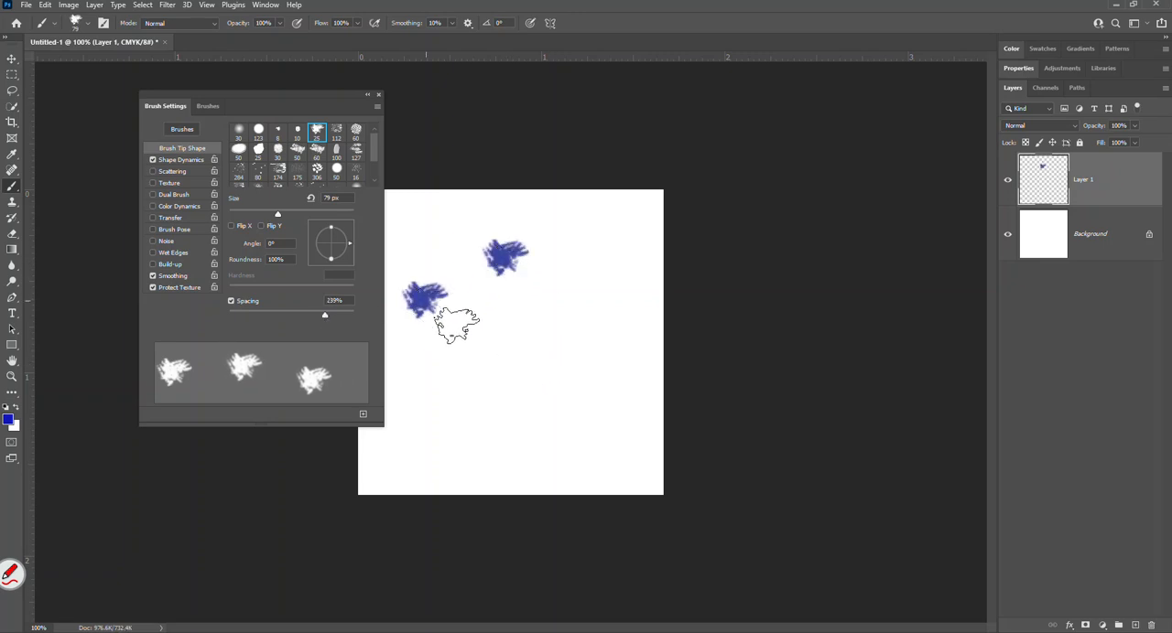
{"action": "left_click", "coordinate": [504, 345]}
{"action": "left_click", "coordinate": [593, 373]}
{"action": "left_click_drag", "start_coordinate": [322, 319], "coordinate": [251, 310]}
{"action": "mouse_move", "coordinate": [408, 346]}
{"action": "left_mouse_down"}
{"action": "mouse_move", "coordinate": [503, 417]}
{"action": "mouse_move", "coordinate": [554, 426]}
{"action": "left_mouse_up"}
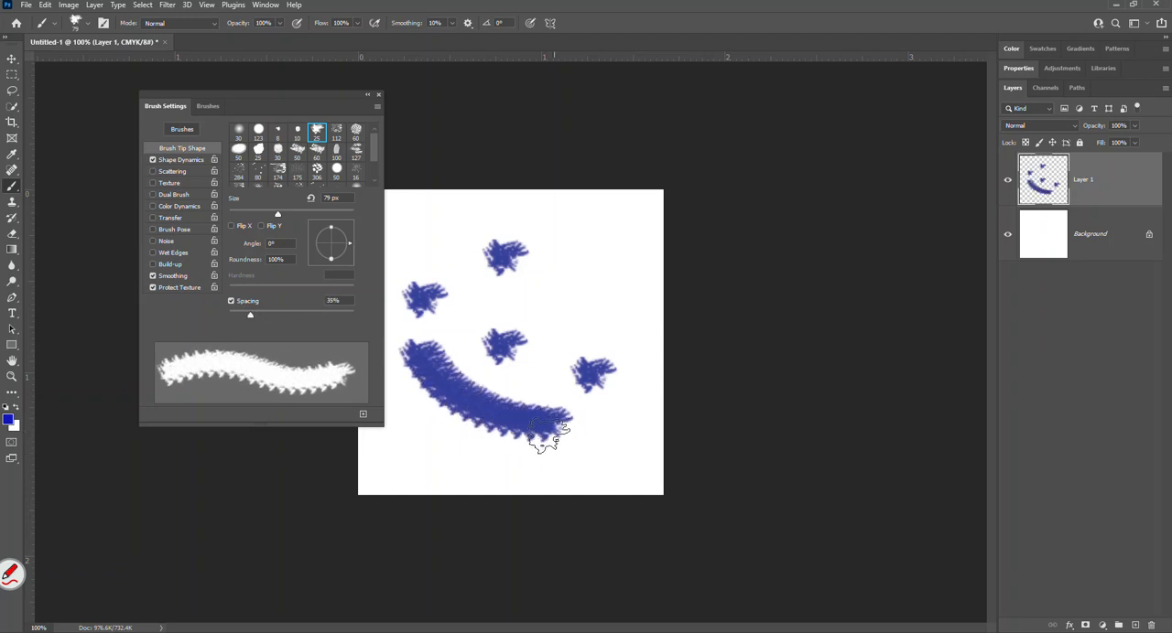
Stamp the 100 px oval bristle tip once near the canvas's upper-right corner, and set its spacing to 99% and angle to -122°.
{"action": "left_click", "coordinate": [336, 149]}
{"action": "left_click", "coordinate": [587, 236]}
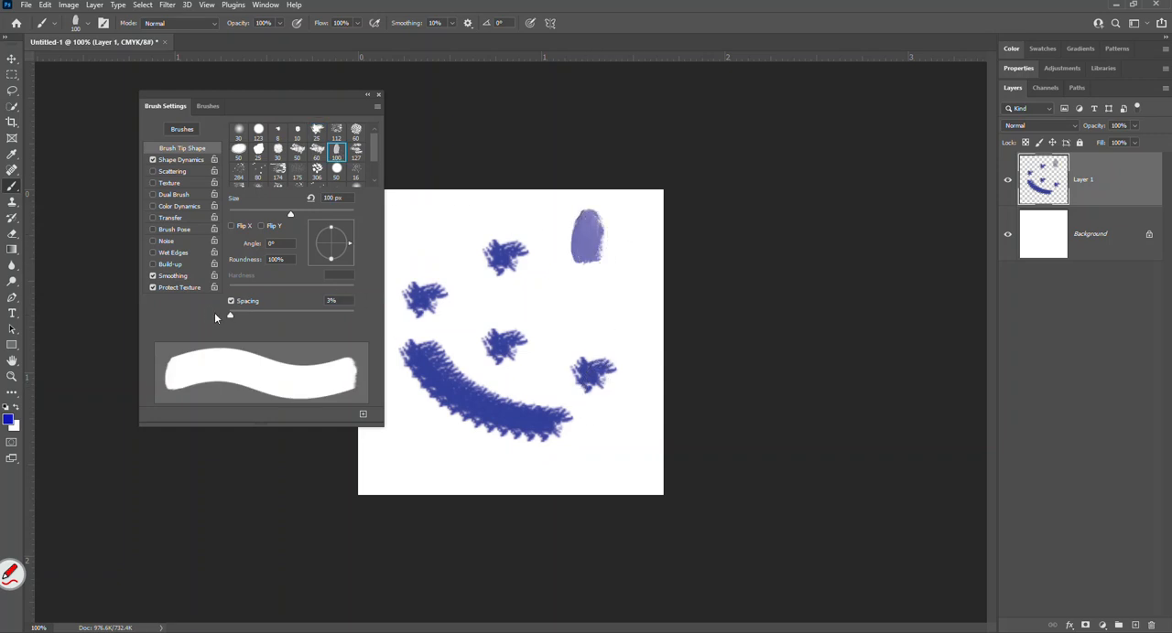
{"action": "left_click_drag", "start_coordinate": [243, 315], "coordinate": [290, 315]}
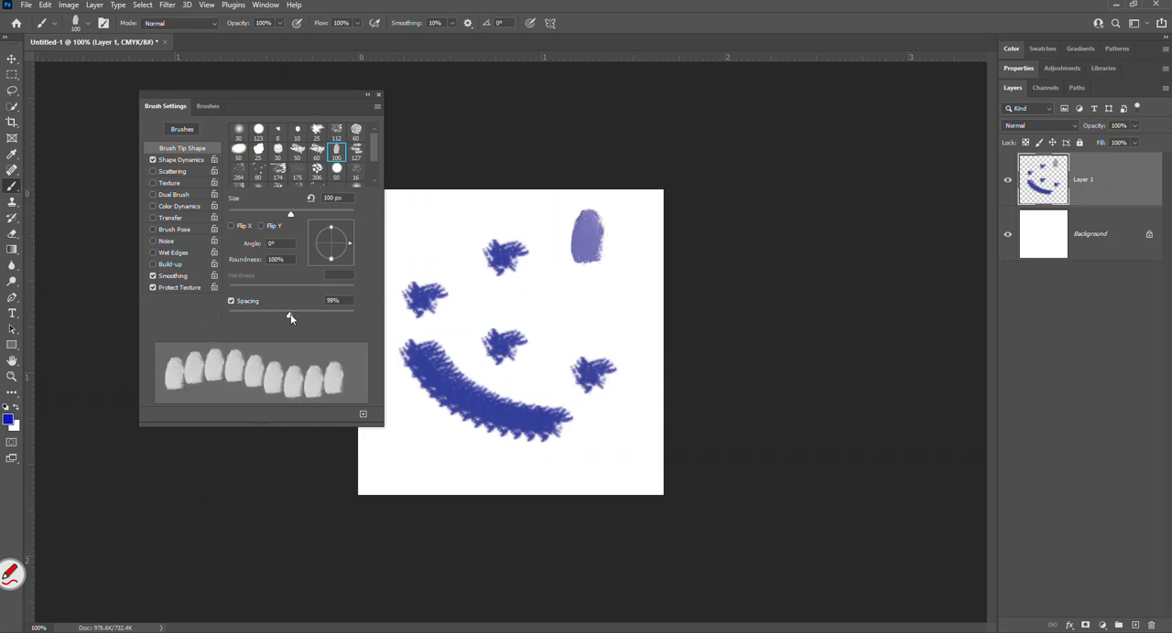
{"action": "left_click", "coordinate": [332, 261]}
{"action": "mouse_move", "coordinate": [331, 262]}
{"action": "left_mouse_down"}
{"action": "mouse_move", "coordinate": [346, 257]}
{"action": "mouse_move", "coordinate": [322, 261]}
{"action": "mouse_move", "coordinate": [326, 236]}
{"action": "mouse_move", "coordinate": [343, 252]}
{"action": "left_mouse_up"}
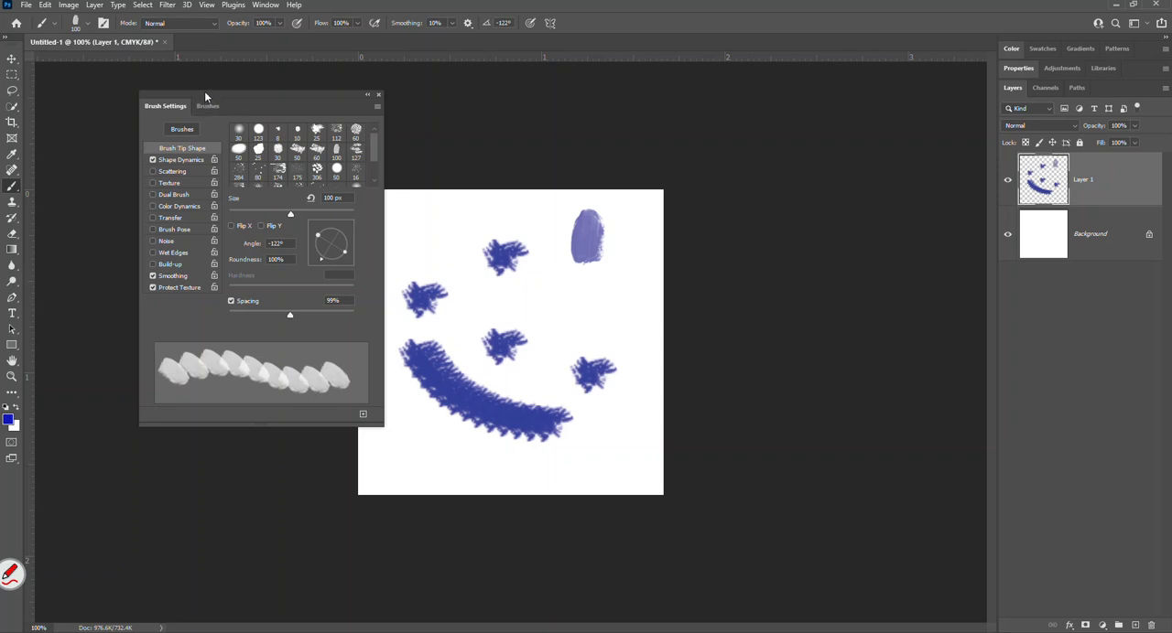
Dock the floating Brush Settings panel between Properties and Layers, and collapse both Brush Settings and Layers.
{"action": "mouse_move", "coordinate": [208, 93]}
{"action": "left_mouse_down"}
{"action": "mouse_move", "coordinate": [273, 95]}
{"action": "mouse_move", "coordinate": [280, 118]}
{"action": "mouse_move", "coordinate": [305, 99]}
{"action": "left_mouse_up"}
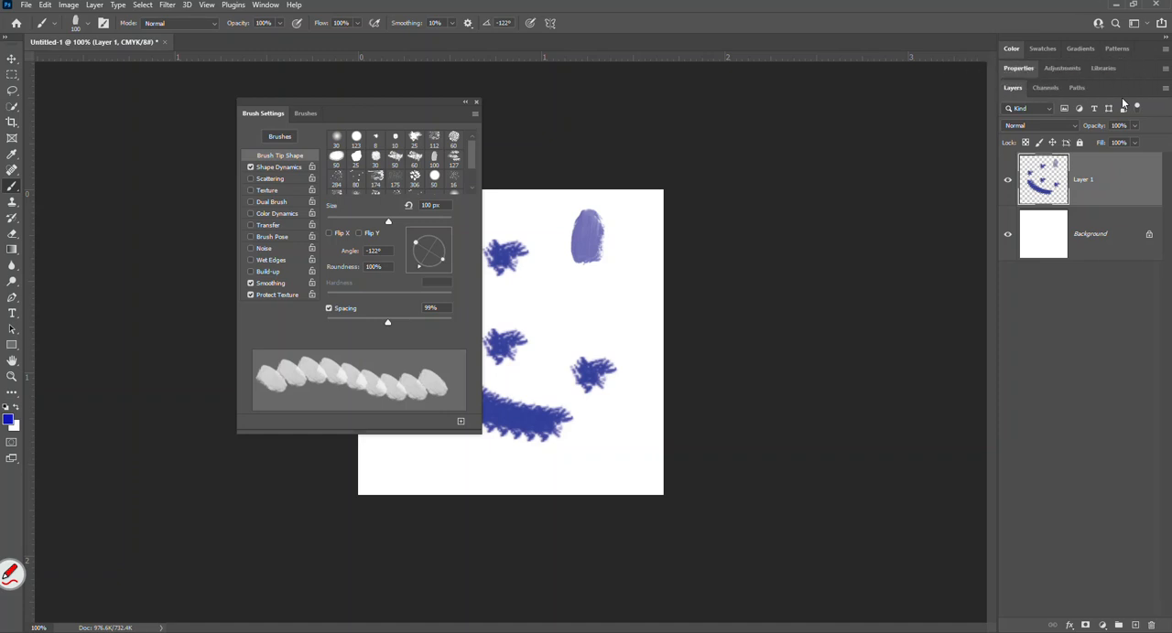
{"action": "mouse_move", "coordinate": [364, 97]}
{"action": "left_mouse_down"}
{"action": "mouse_move", "coordinate": [672, 93]}
{"action": "mouse_move", "coordinate": [1026, 57]}
{"action": "mouse_move", "coordinate": [1079, 91]}
{"action": "mouse_move", "coordinate": [1095, 81]}
{"action": "mouse_move", "coordinate": [1101, 91]}
{"action": "mouse_move", "coordinate": [1099, 78]}
{"action": "left_mouse_up"}
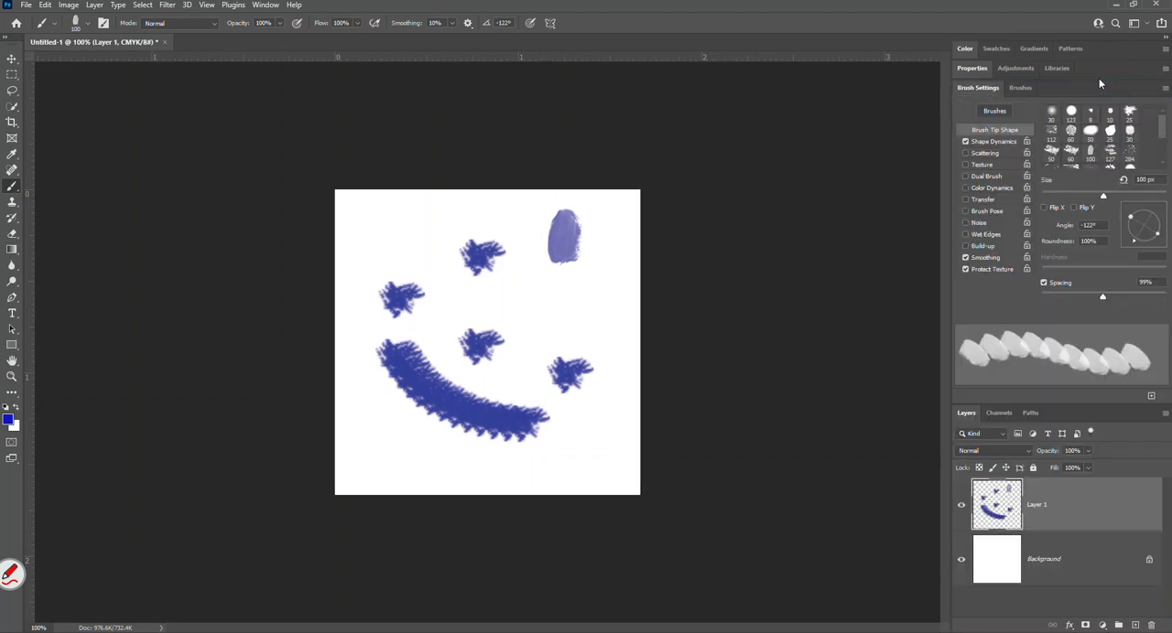
{"action": "left_click", "coordinate": [987, 88]}
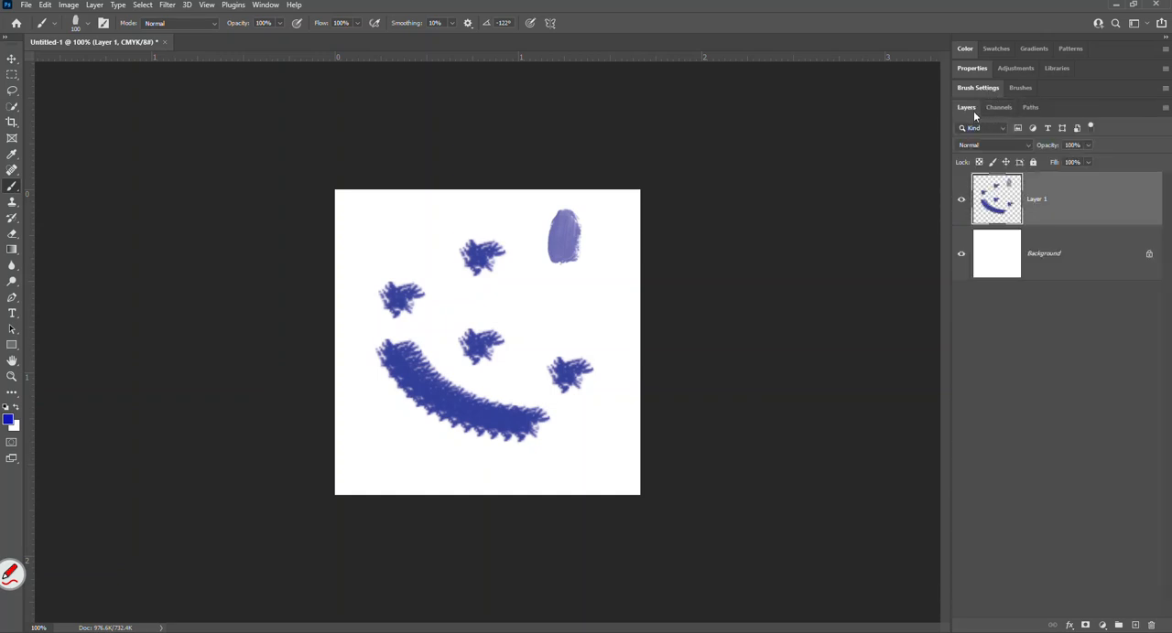
{"action": "left_click", "coordinate": [971, 106]}
{"action": "left_click", "coordinate": [11, 574]}
{"action": "left_click", "coordinate": [71, 489]}
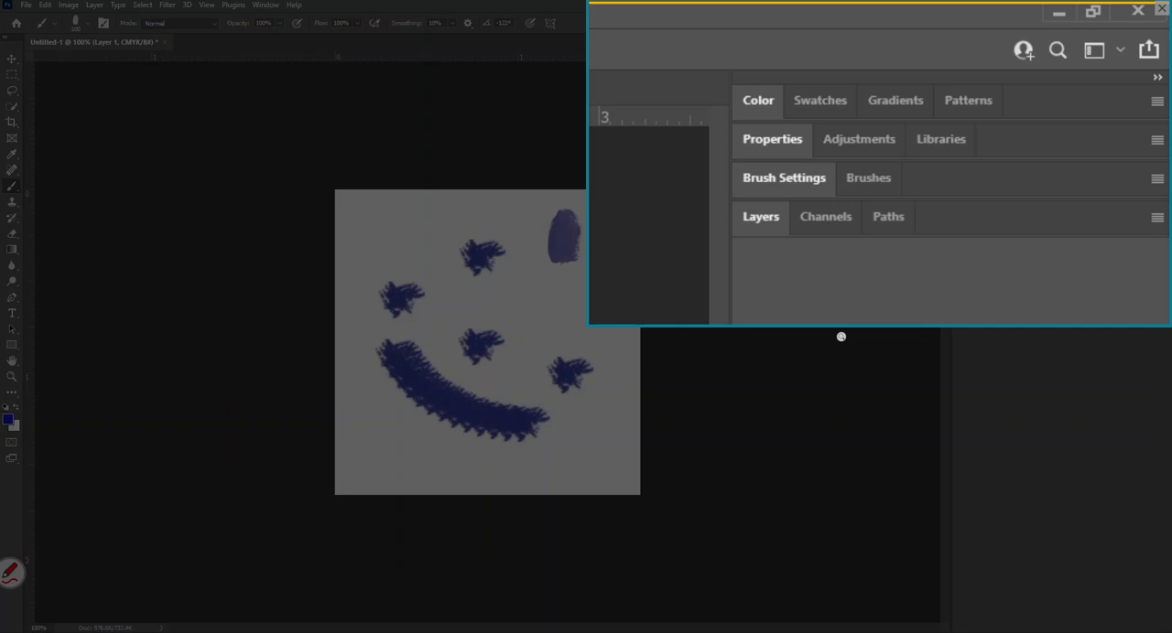
{"action": "left_click", "coordinate": [1160, 10]}
Reset the Webster workspace to its saved panel layout.
{"action": "left_click", "coordinate": [273, 7]}
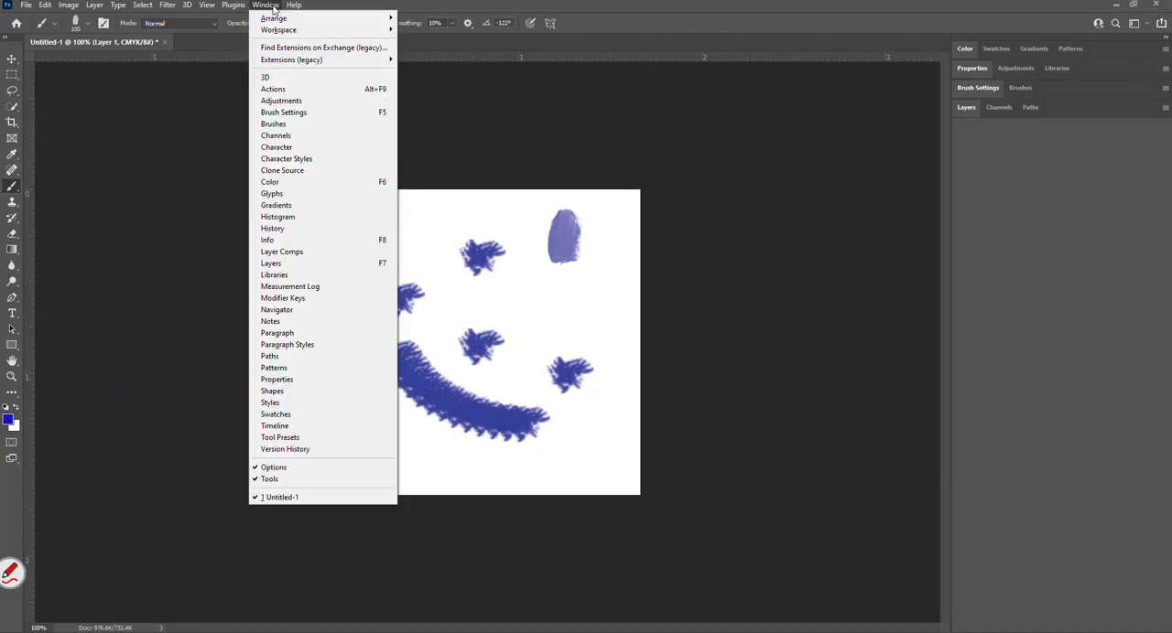
{"action": "mouse_move", "coordinate": [290, 31]}
{"action": "left_click", "coordinate": [407, 29]}
{"action": "left_click", "coordinate": [268, 6]}
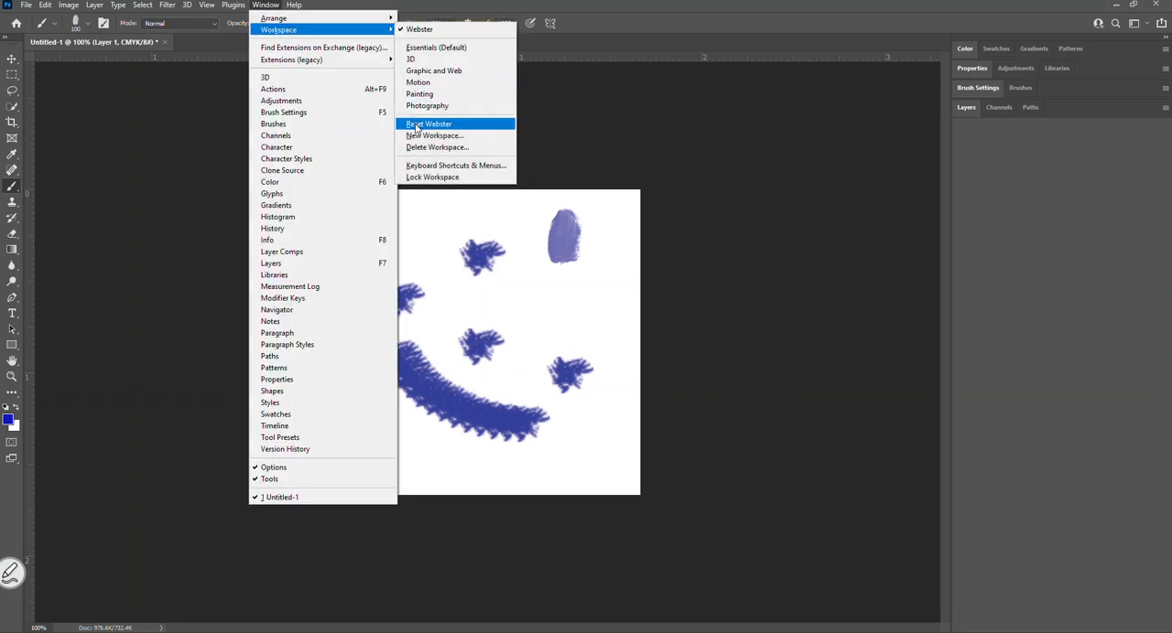
{"action": "left_click", "coordinate": [415, 127]}
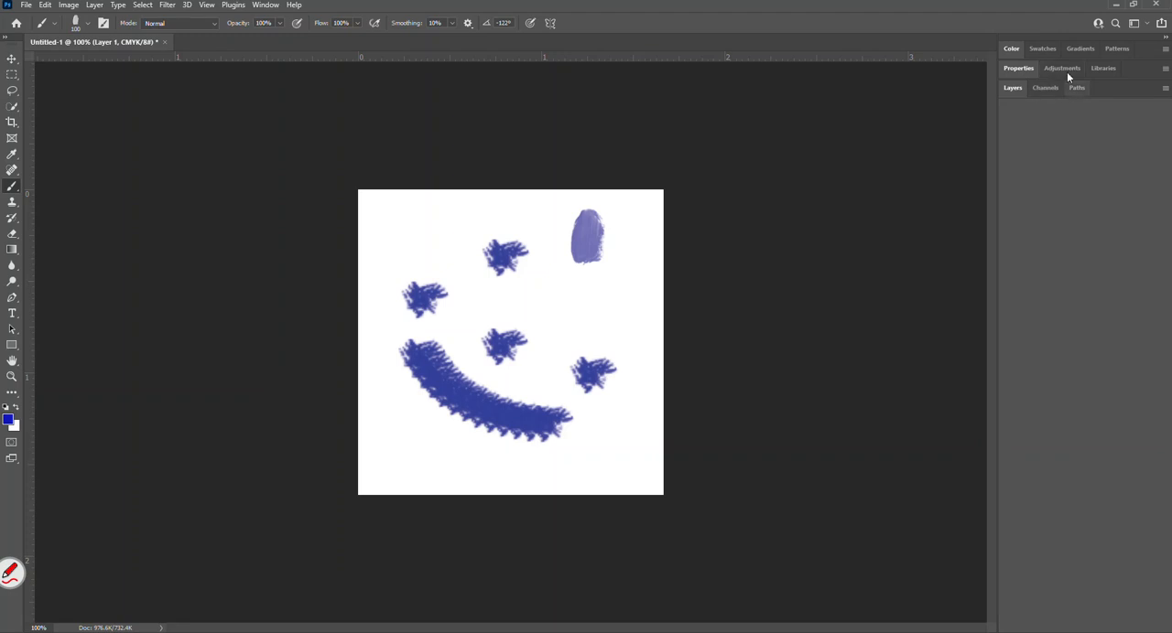
Show the Brush Settings panel, dock it between Properties and Layers, and collapse it.
{"action": "left_click", "coordinate": [271, 5]}
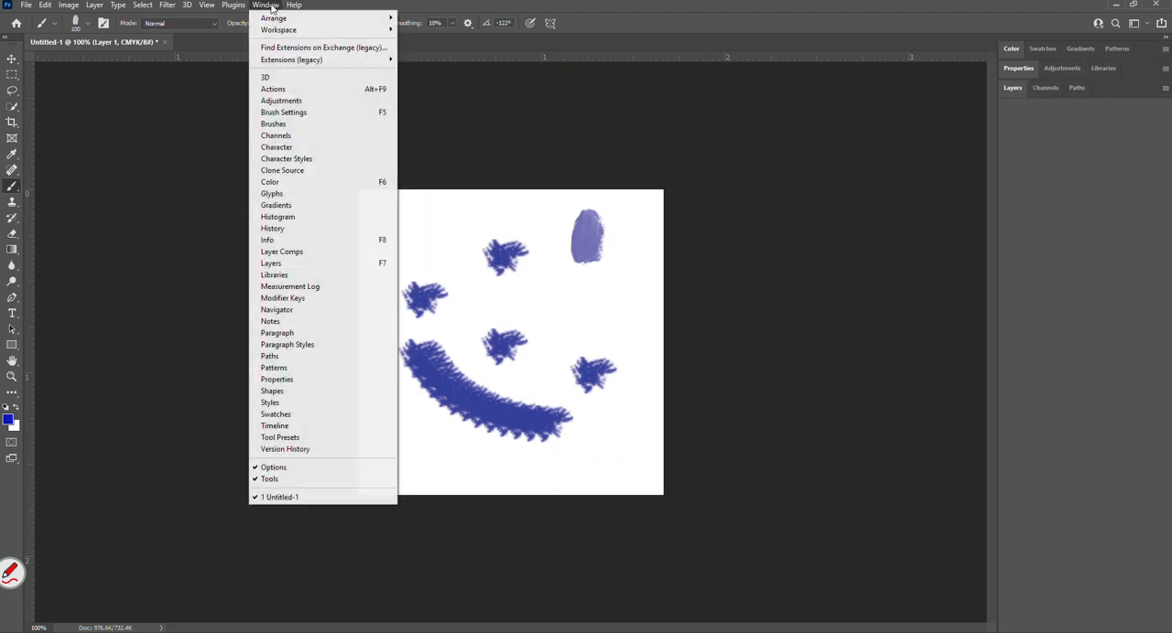
{"action": "left_click", "coordinate": [300, 112]}
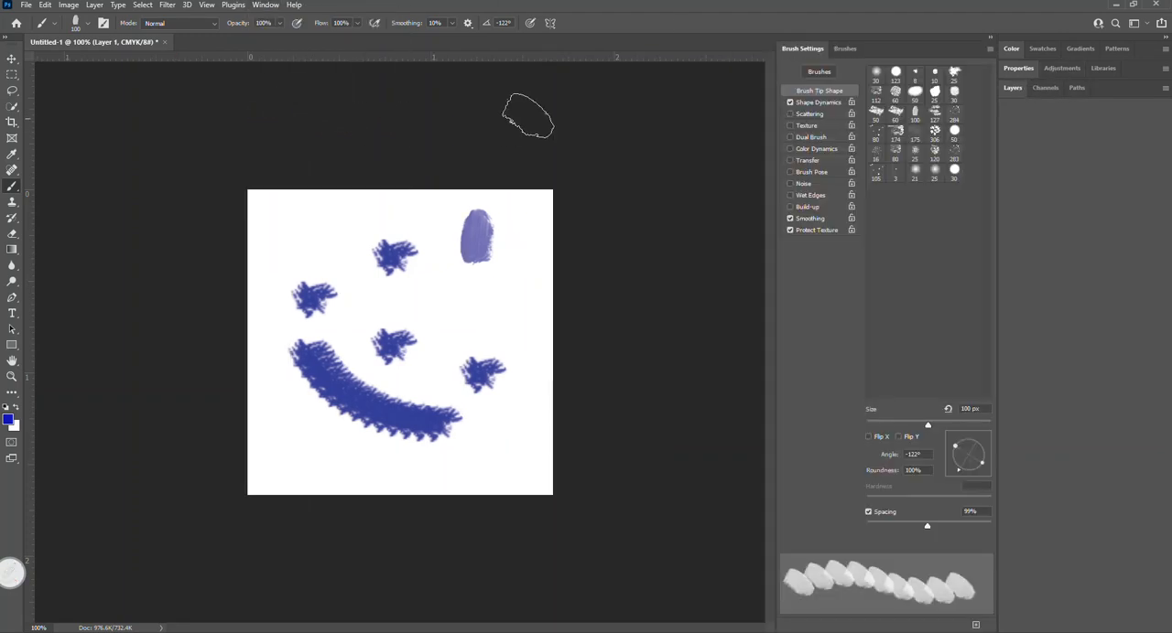
{"action": "mouse_move", "coordinate": [866, 51]}
{"action": "left_mouse_down"}
{"action": "mouse_move", "coordinate": [957, 77]}
{"action": "mouse_move", "coordinate": [1042, 81]}
{"action": "left_mouse_up"}
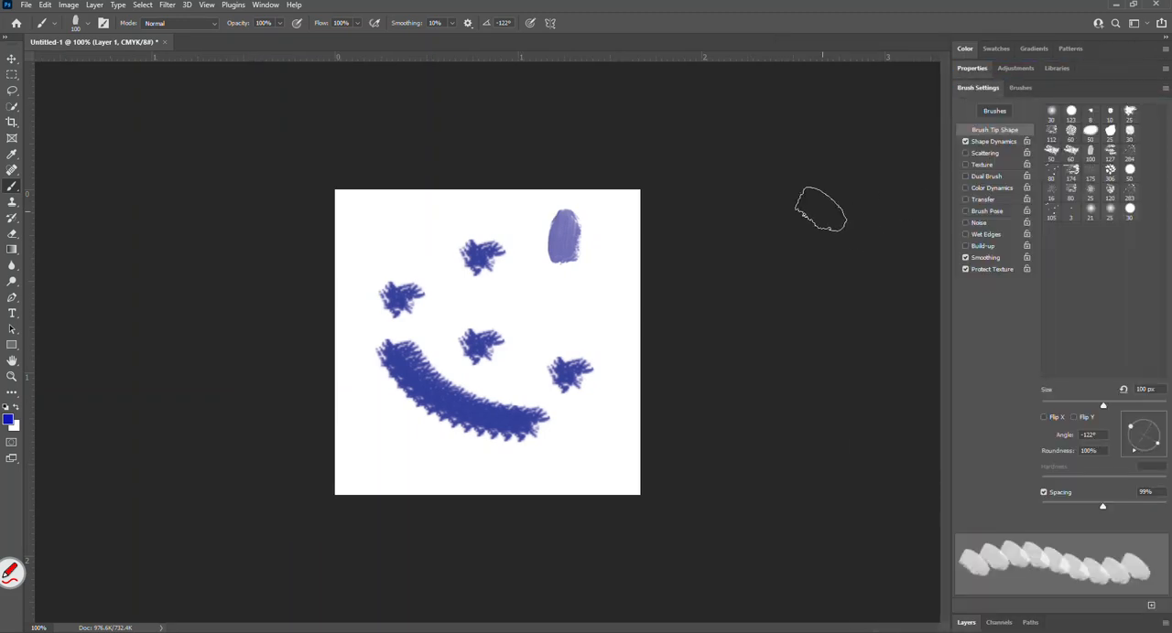
{"action": "left_click", "coordinate": [985, 88]}
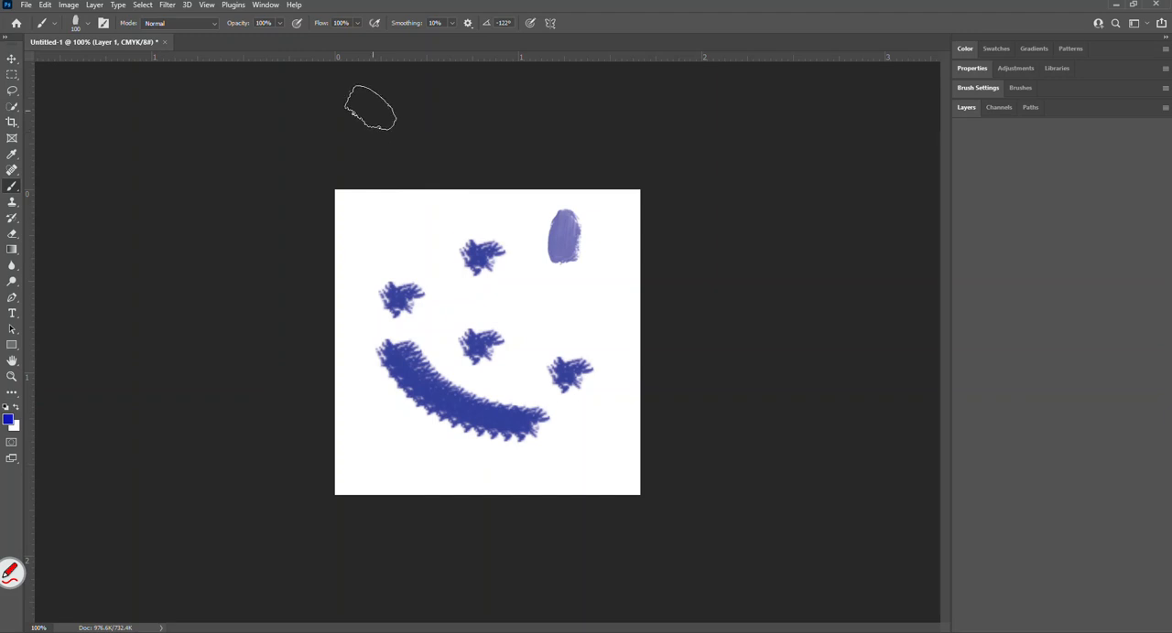
Save the current panel layout as a new workspace named Webster, replacing the existing workspace of that name.
{"action": "left_click", "coordinate": [264, 5]}
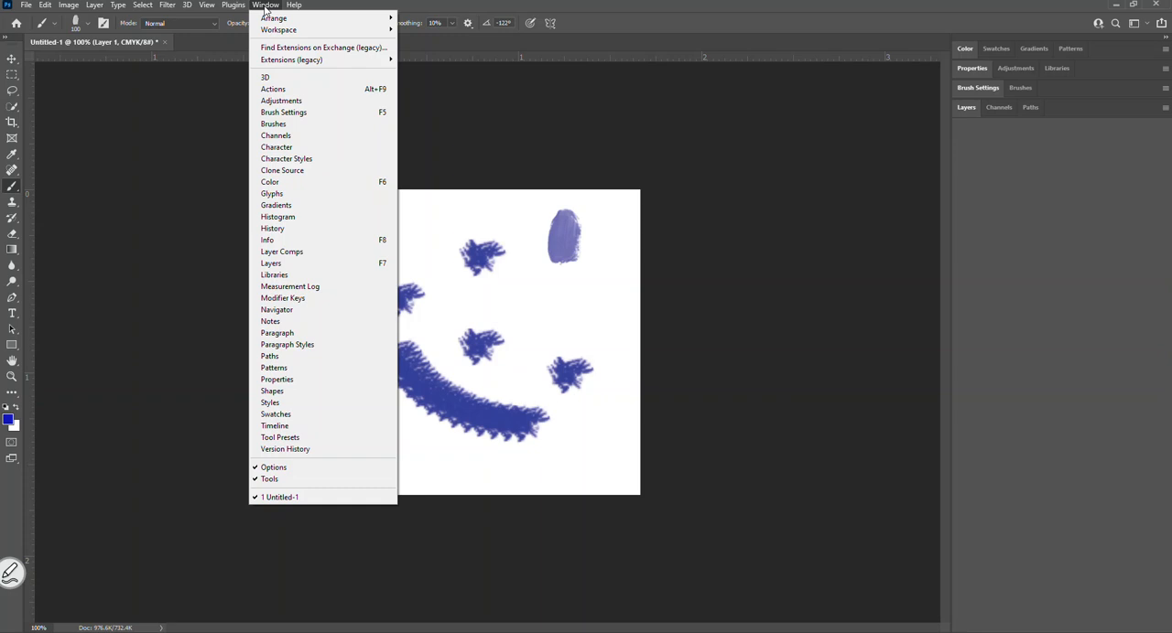
{"action": "mouse_move", "coordinate": [268, 35]}
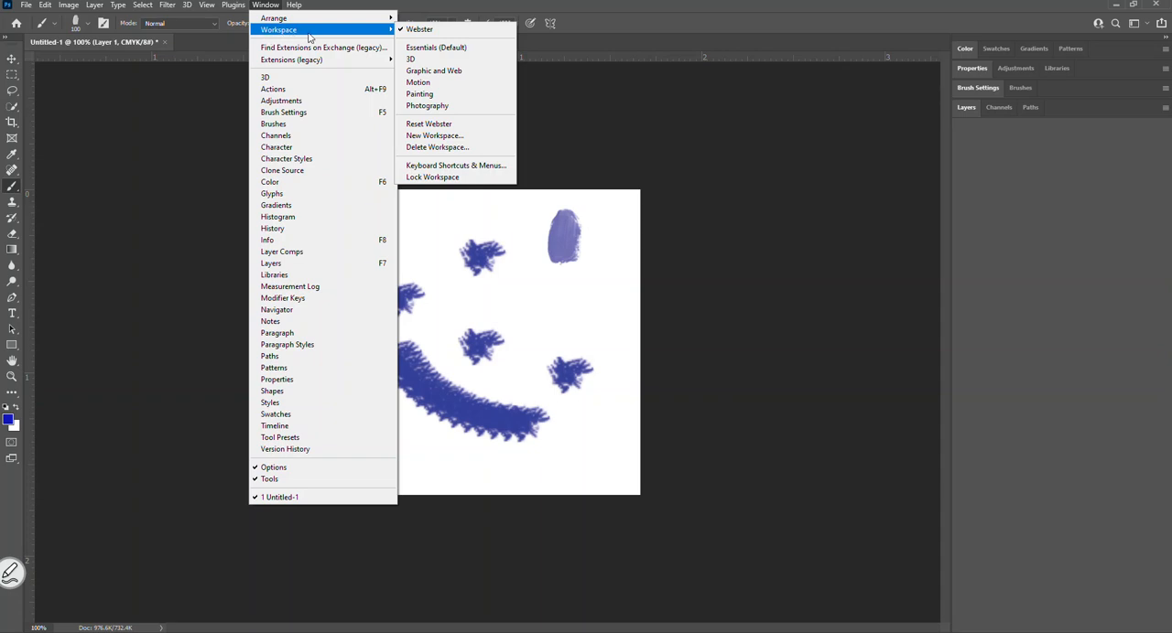
{"action": "left_click", "coordinate": [432, 136]}
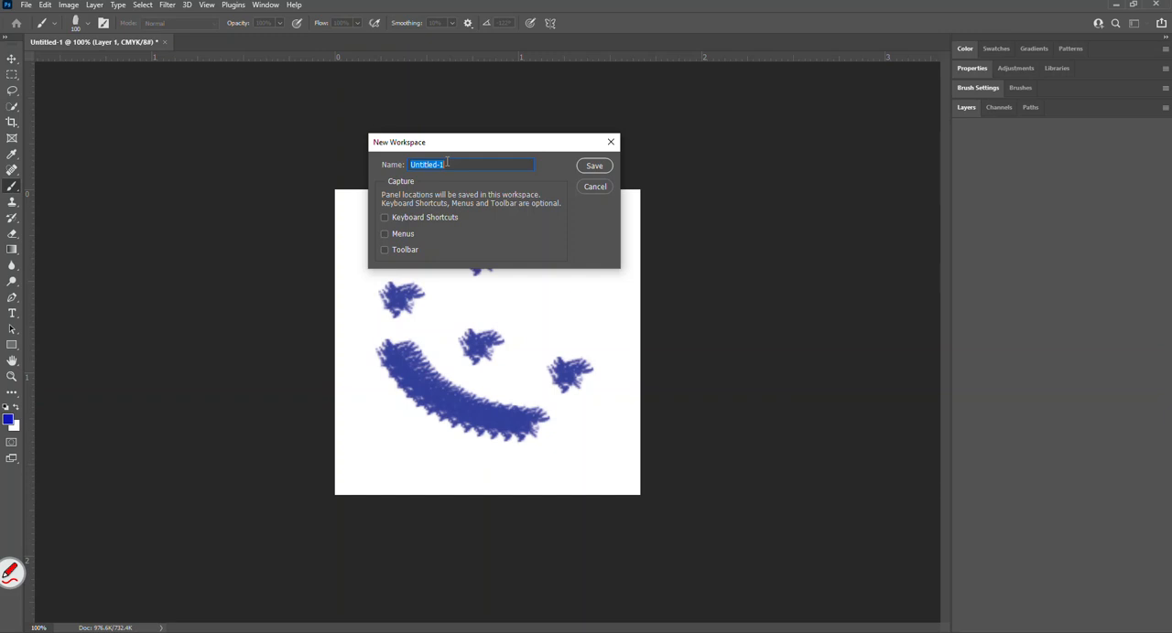
{"action": "type", "text": "Webster"}
{"action": "left_click", "coordinate": [594, 166]}
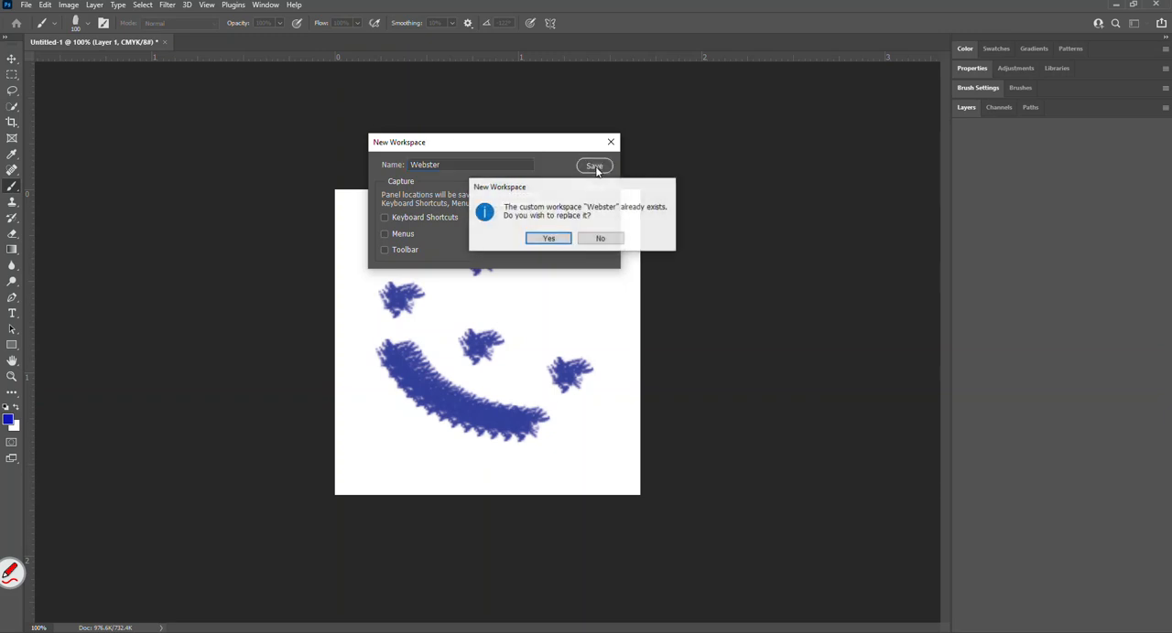
{"action": "left_click", "coordinate": [548, 239]}
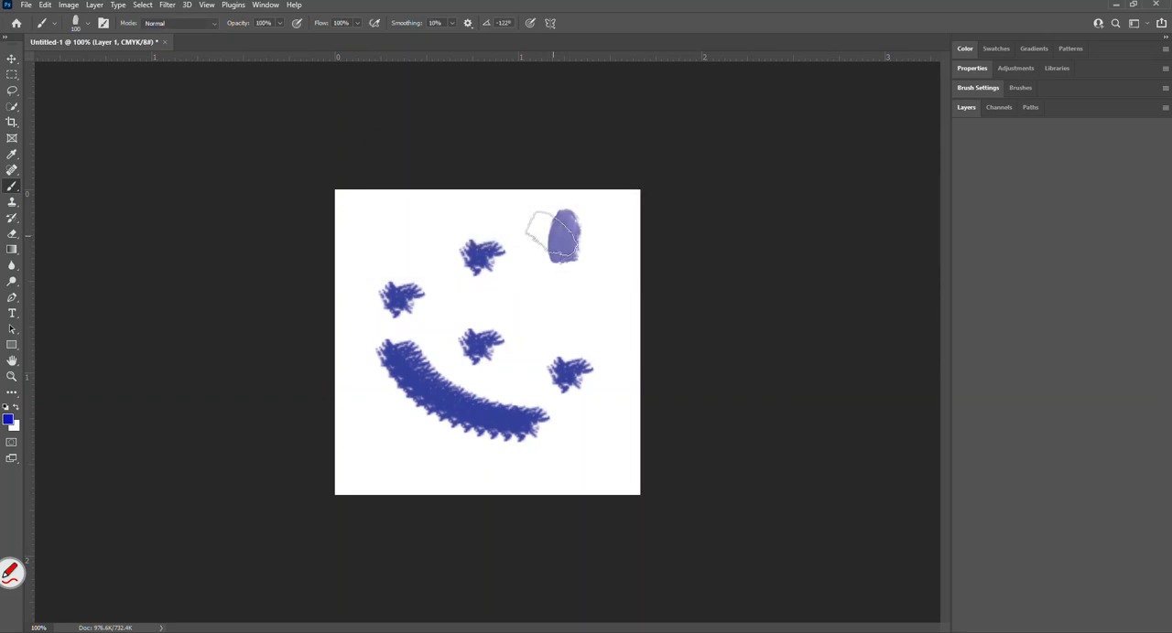
Undock Brush Settings, Adjustments and Libraries as floating panels over the canvas, and reset the Webster workspace to its saved layout.
{"action": "left_click", "coordinate": [978, 87]}
{"action": "left_click_drag", "start_coordinate": [999, 73], "coordinate": [483, 195]}
{"action": "left_click_drag", "start_coordinate": [985, 70], "coordinate": [128, 147]}
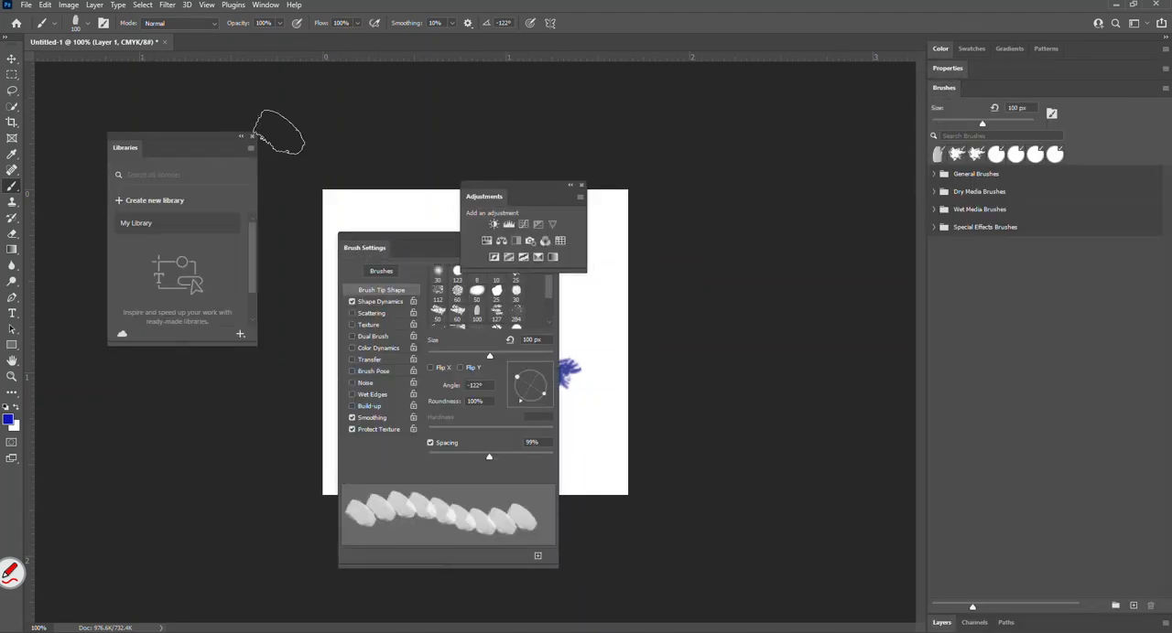
{"action": "left_click", "coordinate": [265, 4]}
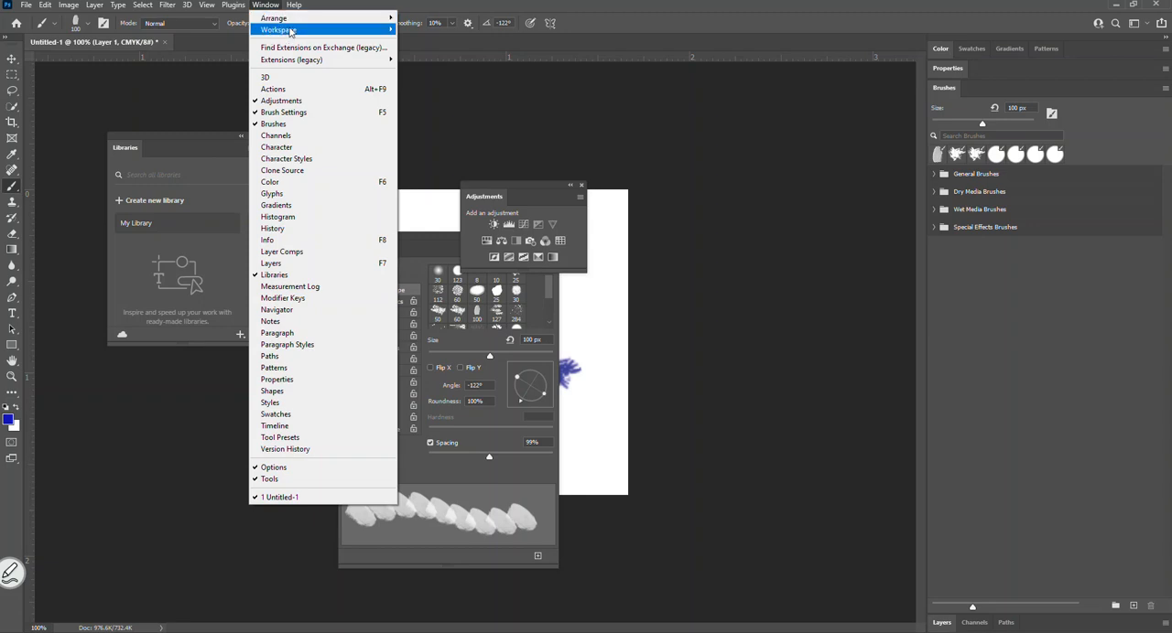
{"action": "left_click", "coordinate": [428, 123]}
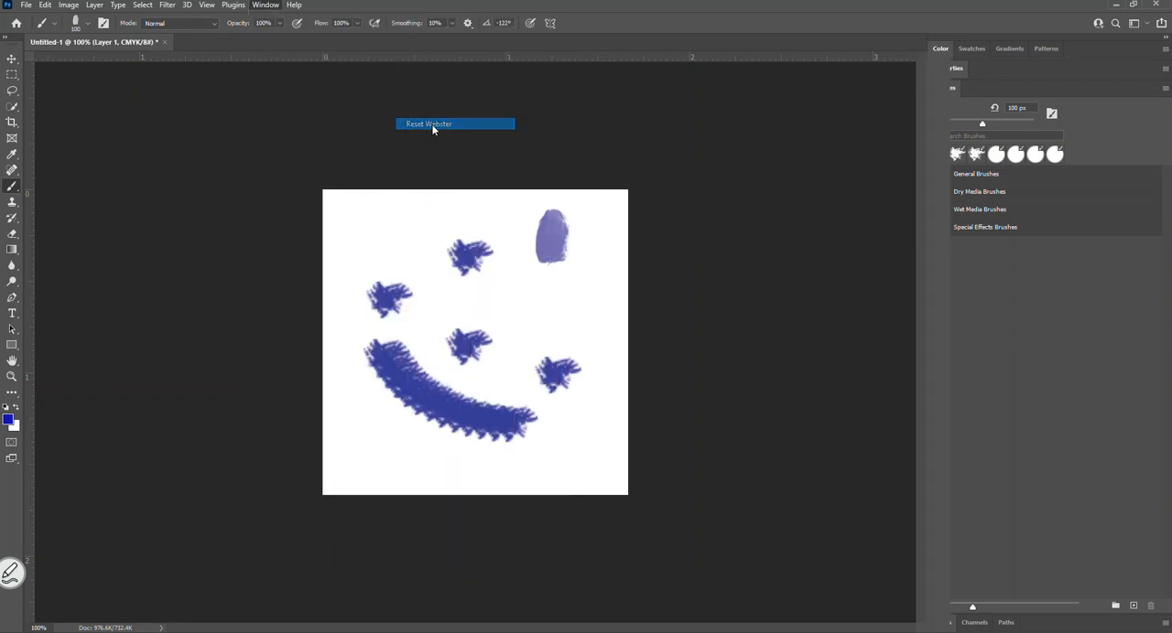
{"action": "left_click", "coordinate": [14, 573]}
{"action": "left_click", "coordinate": [43, 487]}
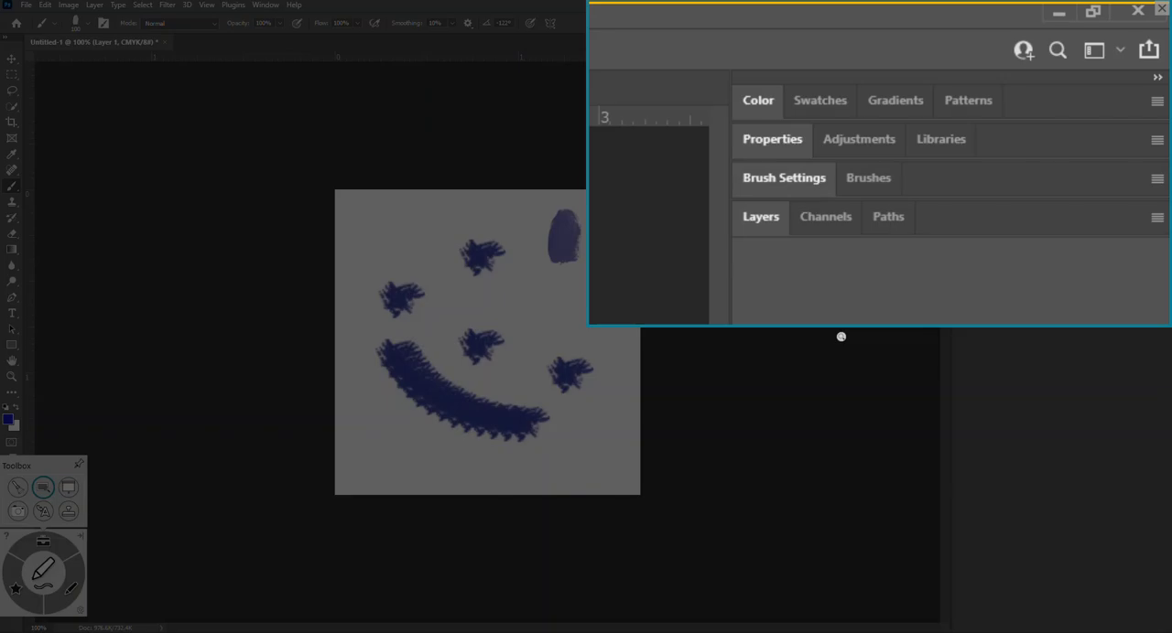
{"action": "left_click", "coordinate": [1161, 8]}
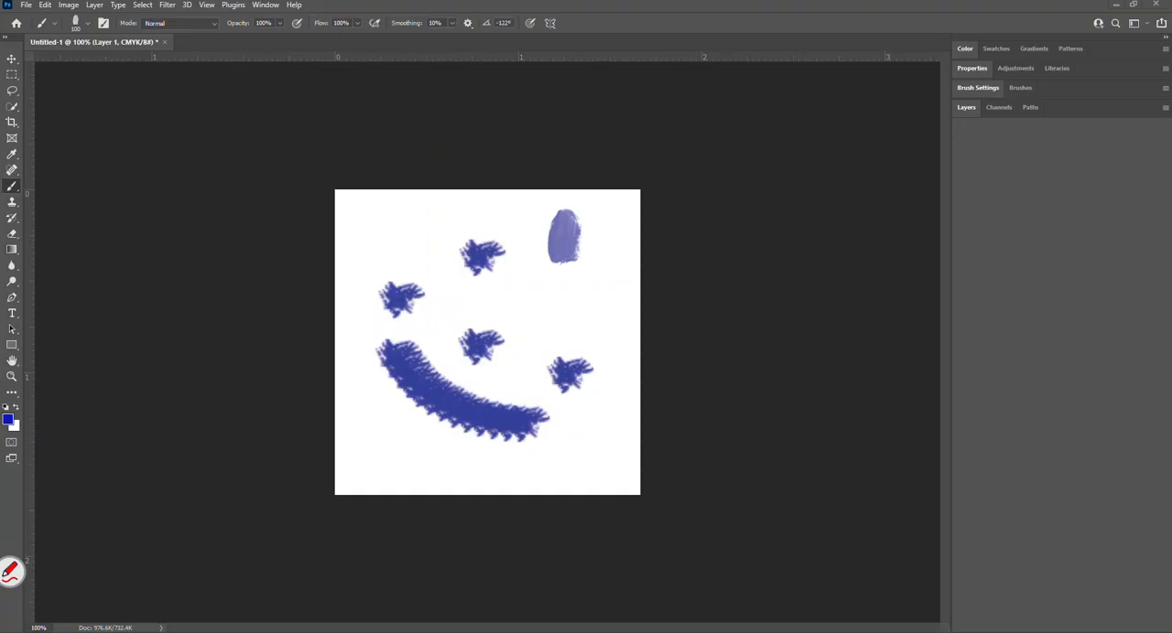